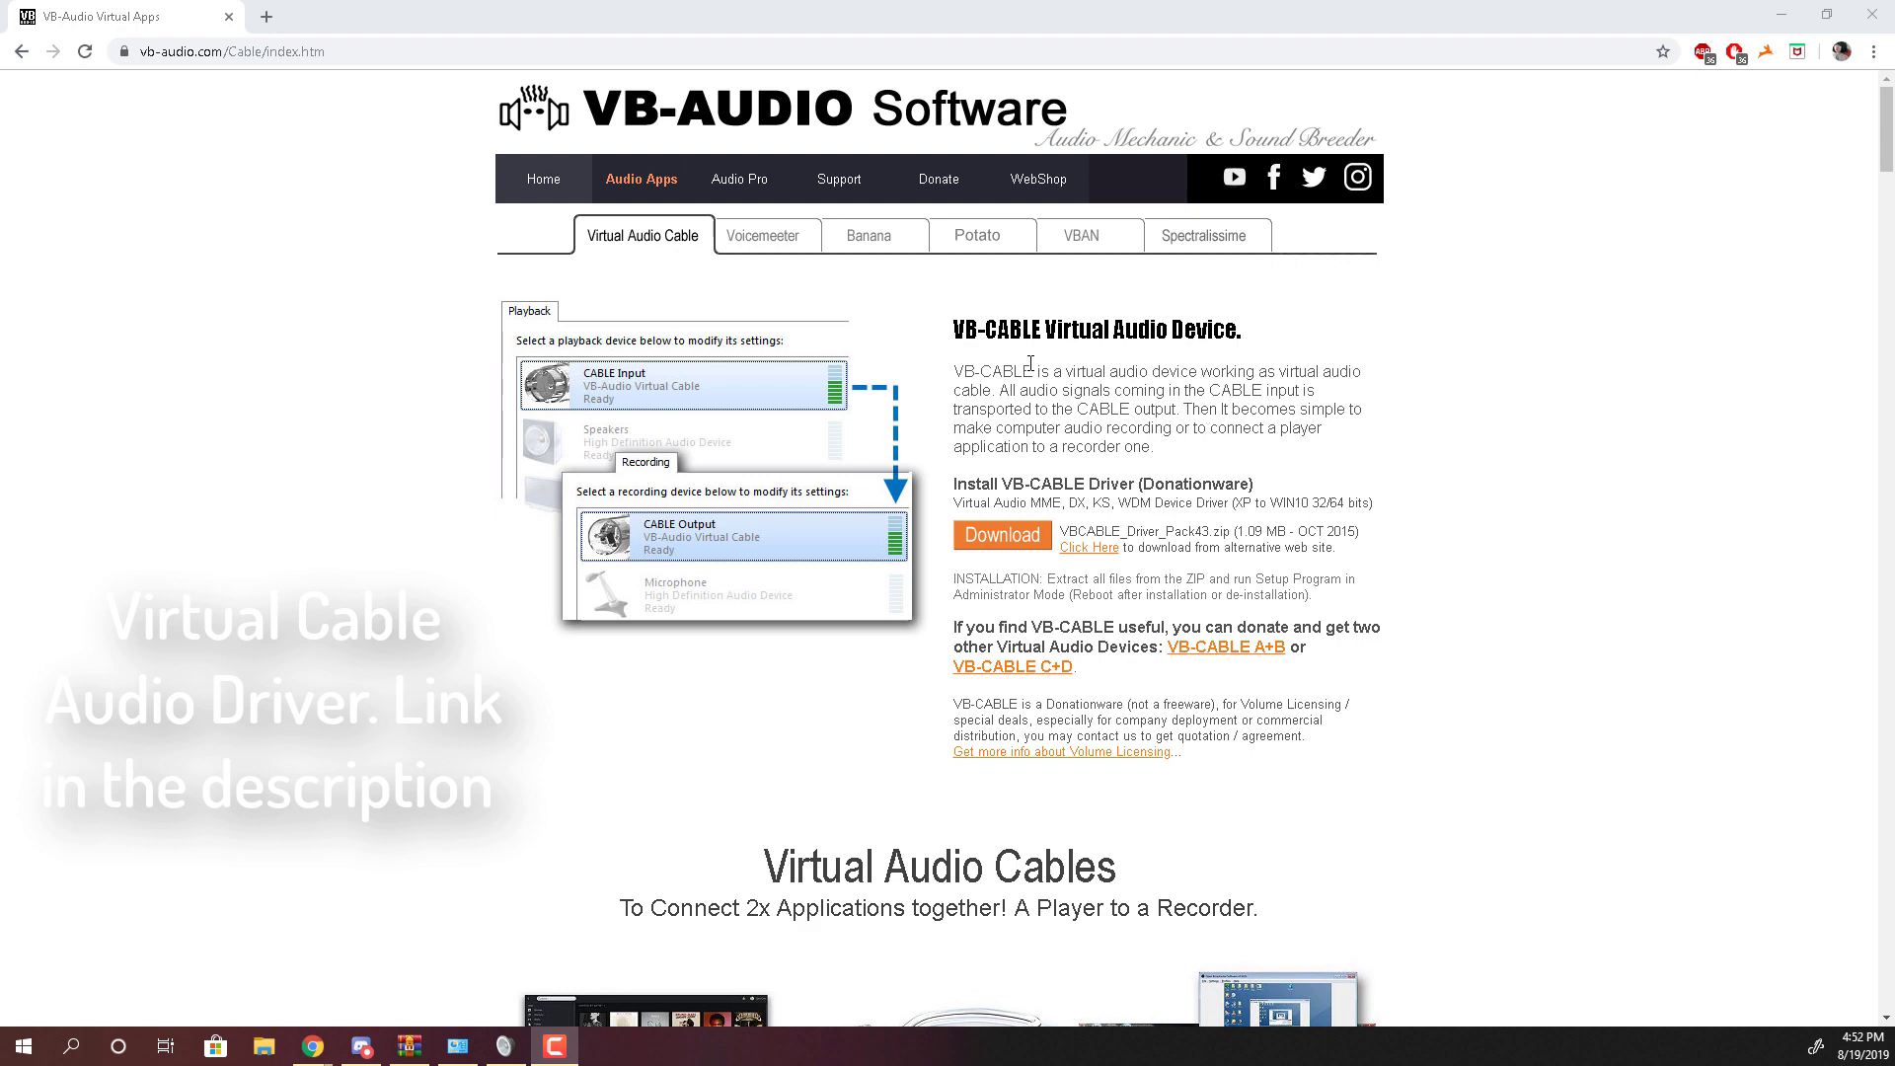
Examine the VBCABLE_Driver_Pack43.zip archive and the extracted vbcable folder containing VBCABLE_Setup_x64, clearing the windows from view
click(410, 1046)
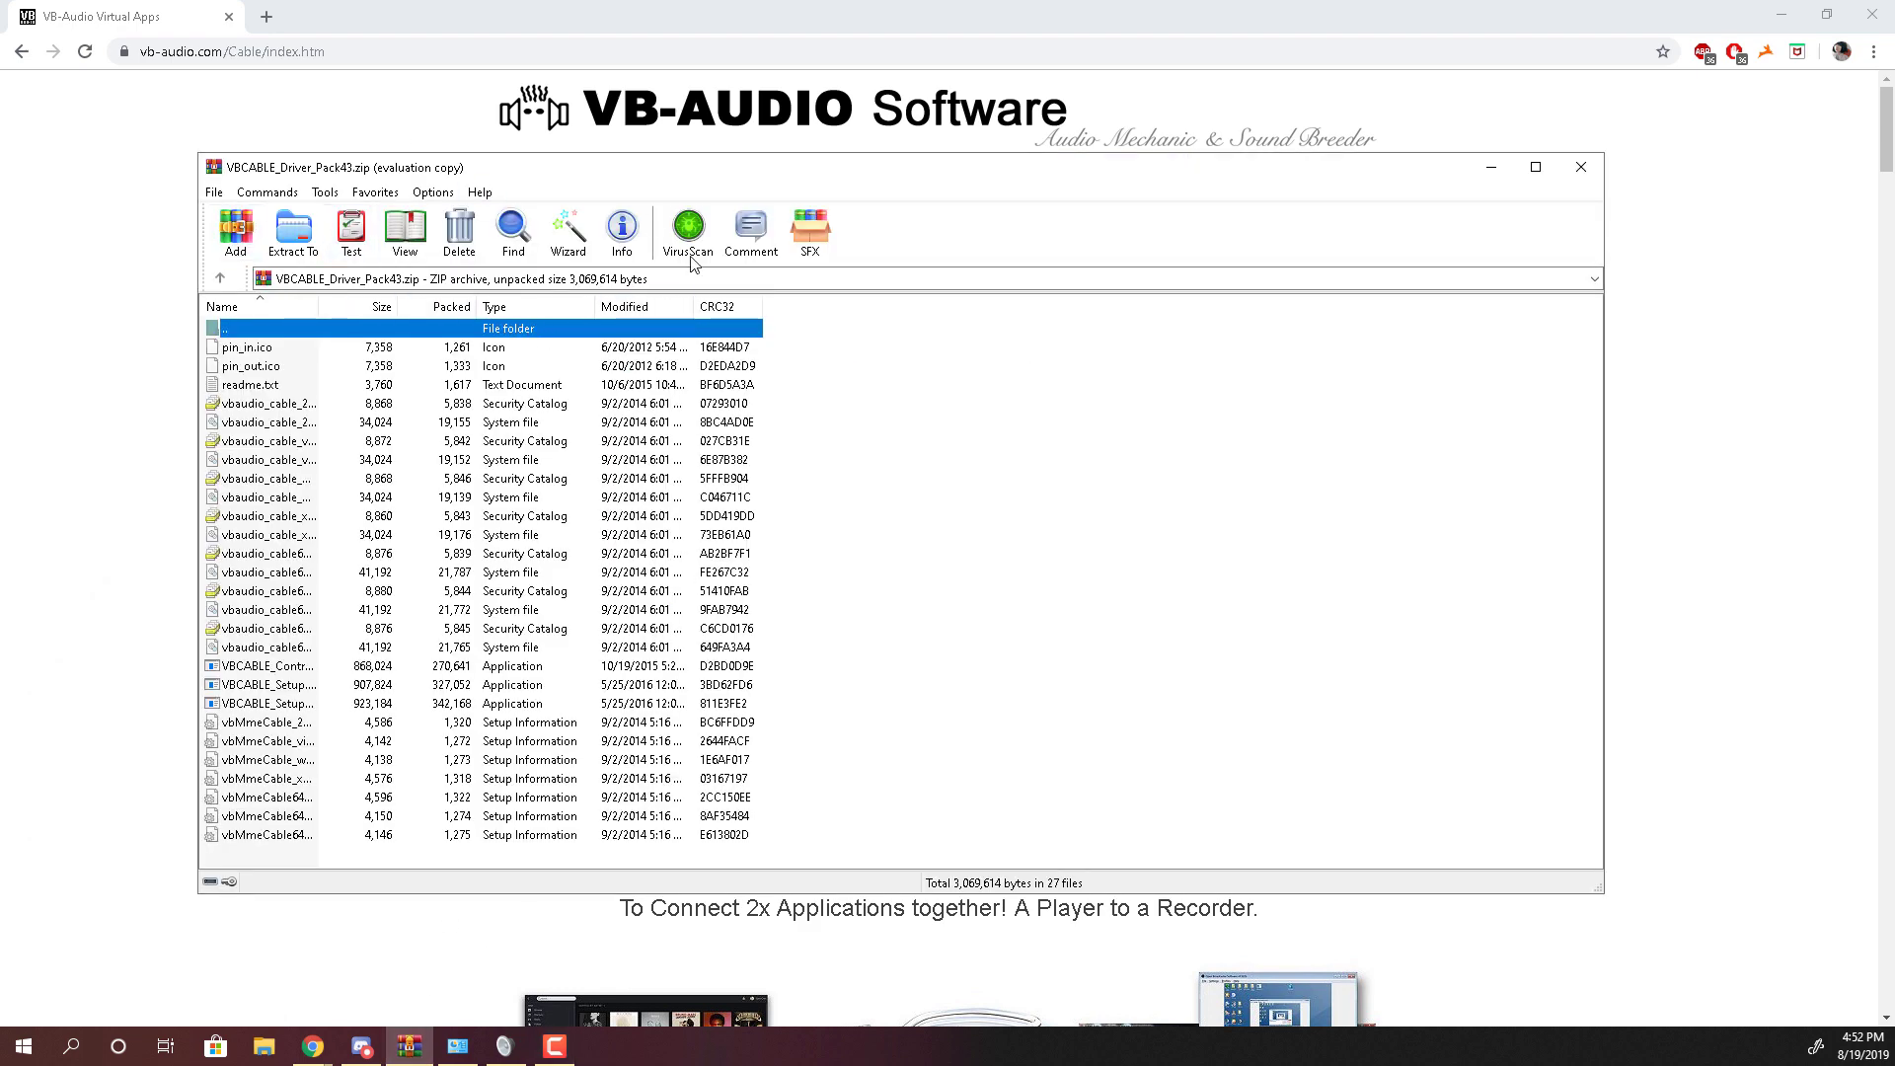
click(1490, 168)
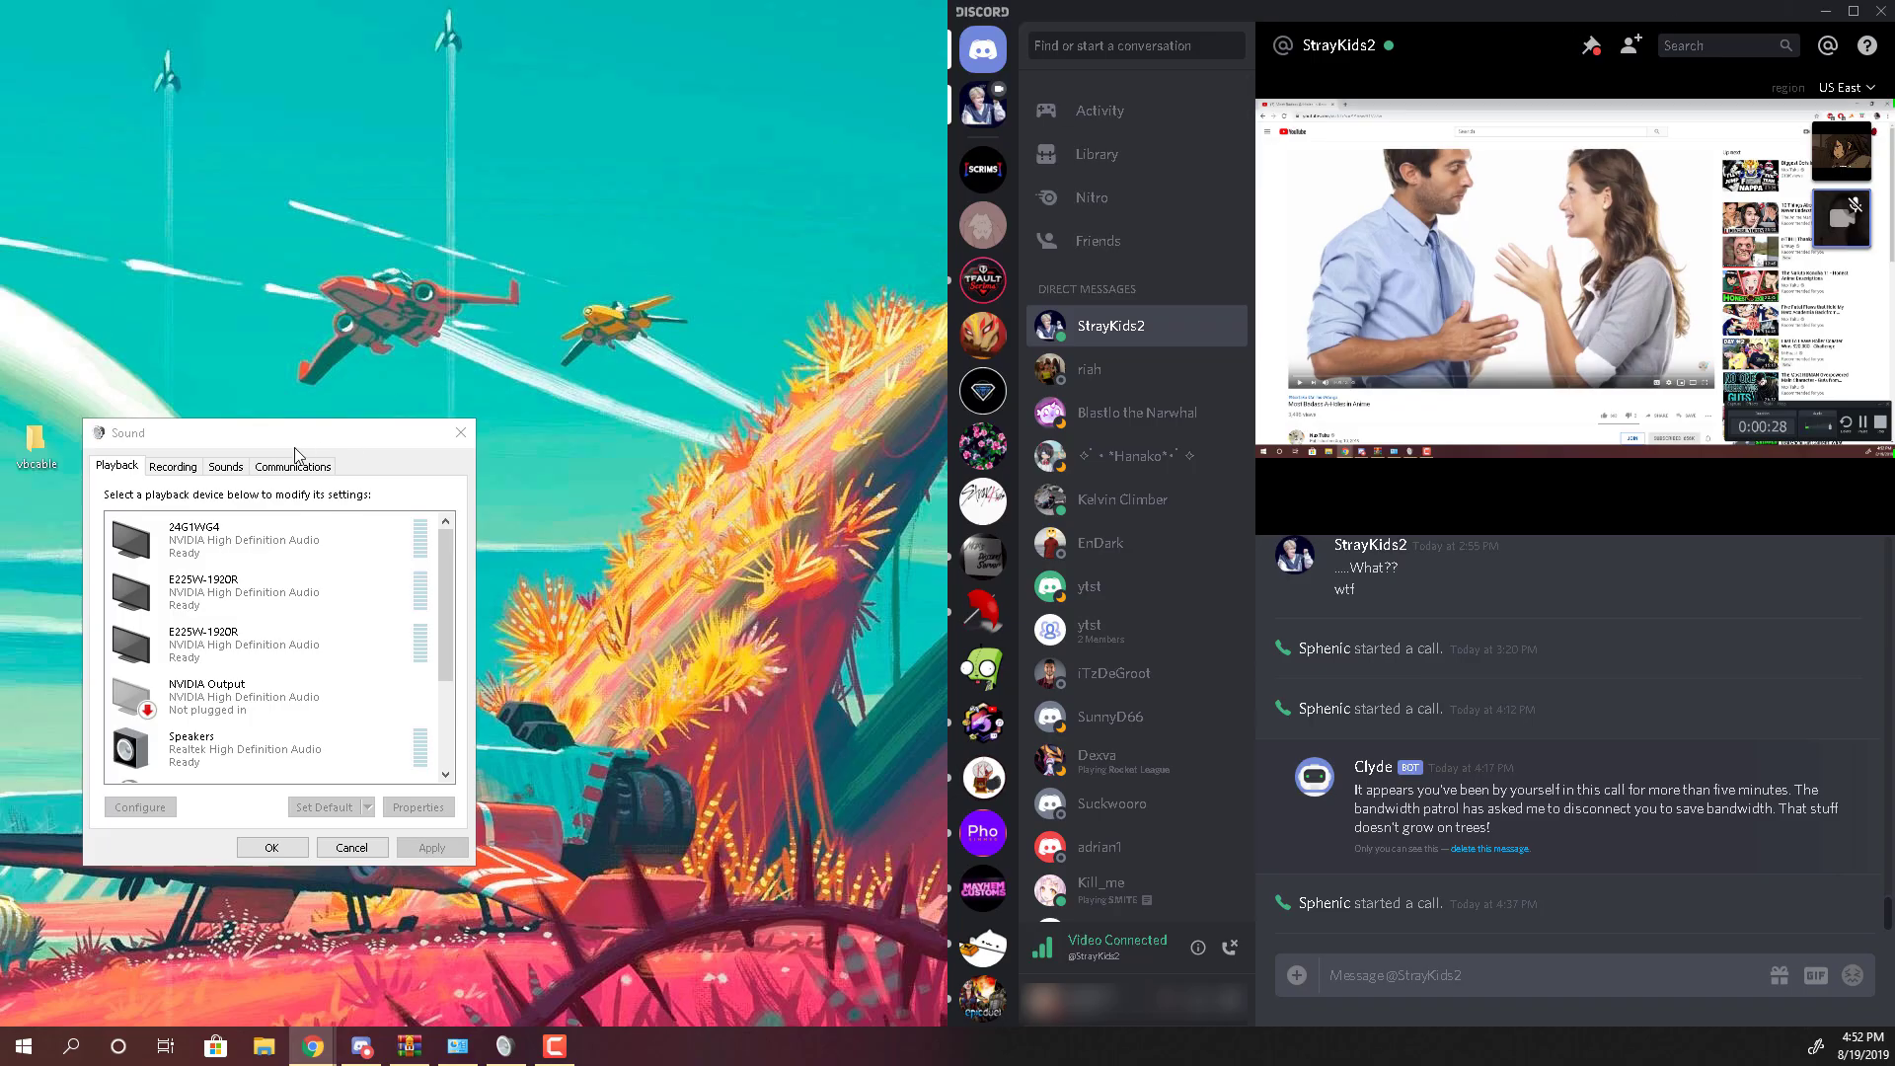
click(1824, 11)
drag(362, 429, 748, 409)
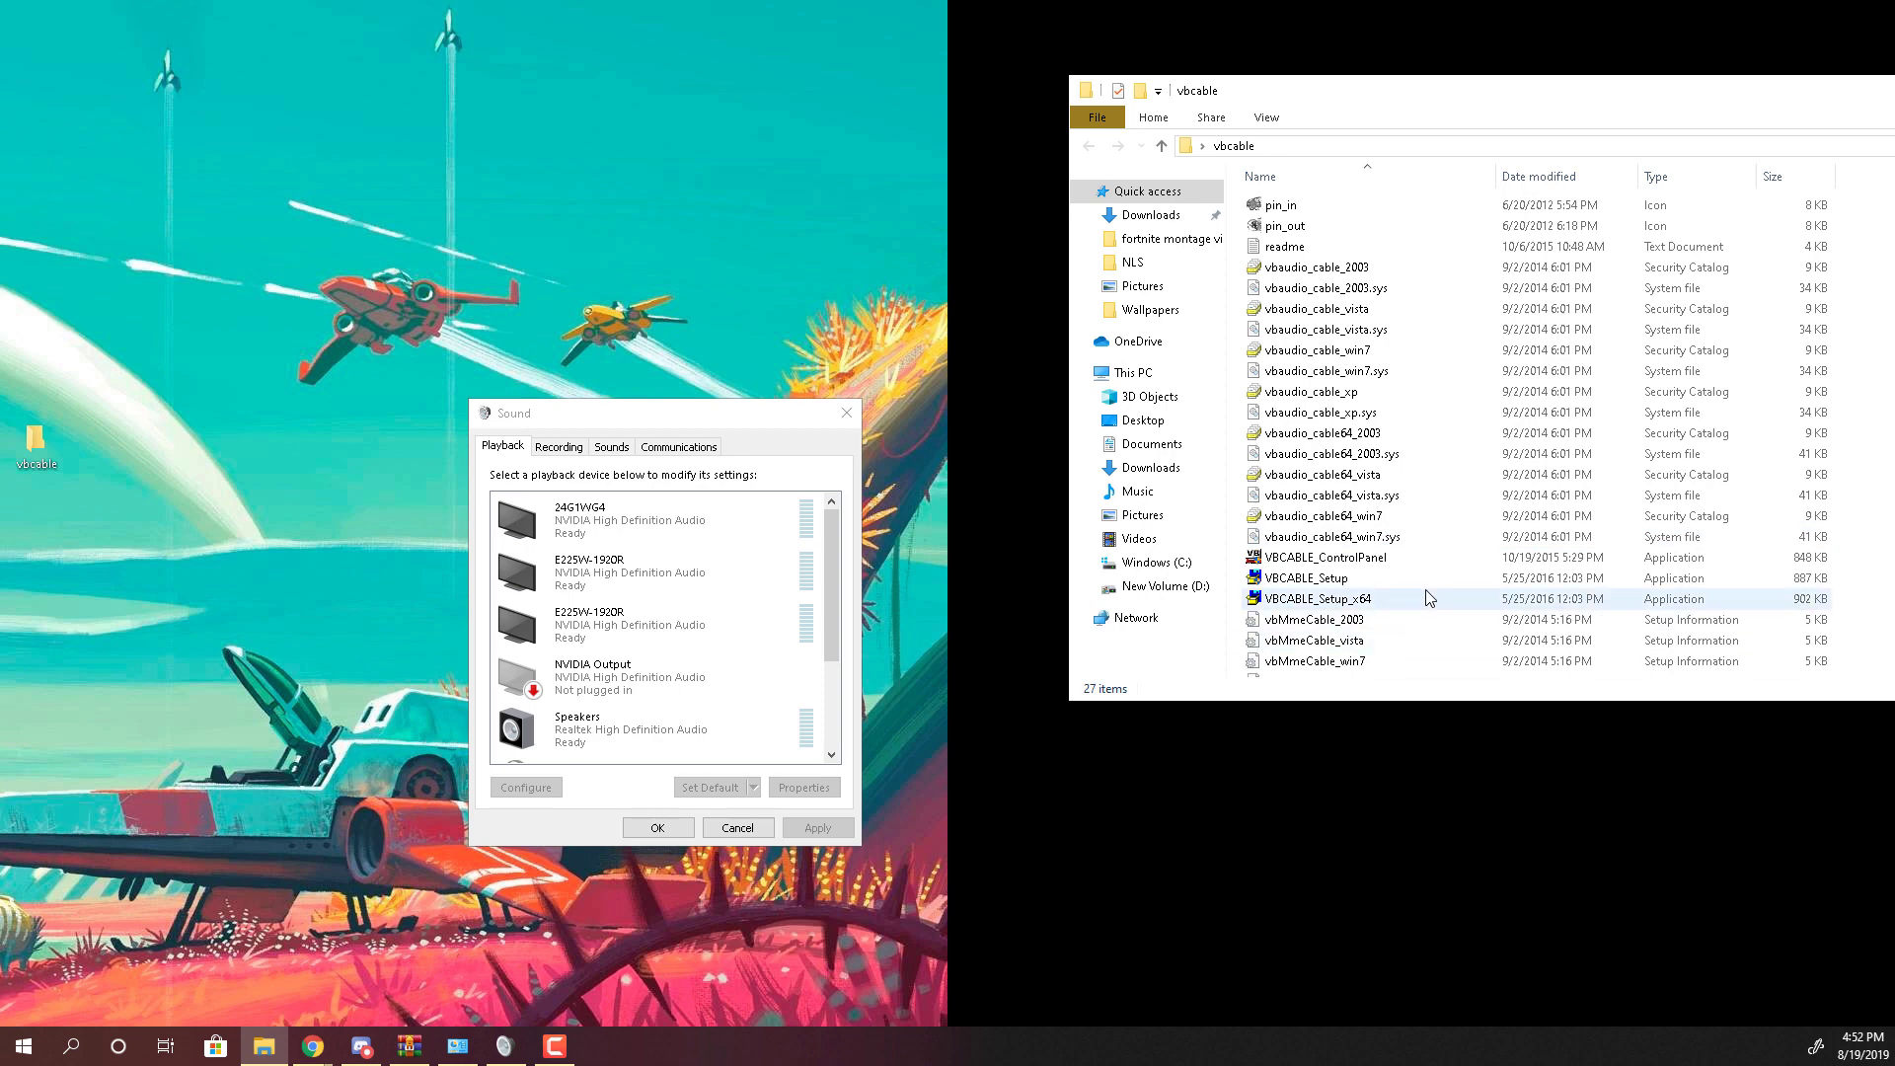
click(1425, 597)
drag(1675, 96, 1213, 99)
click(1680, 91)
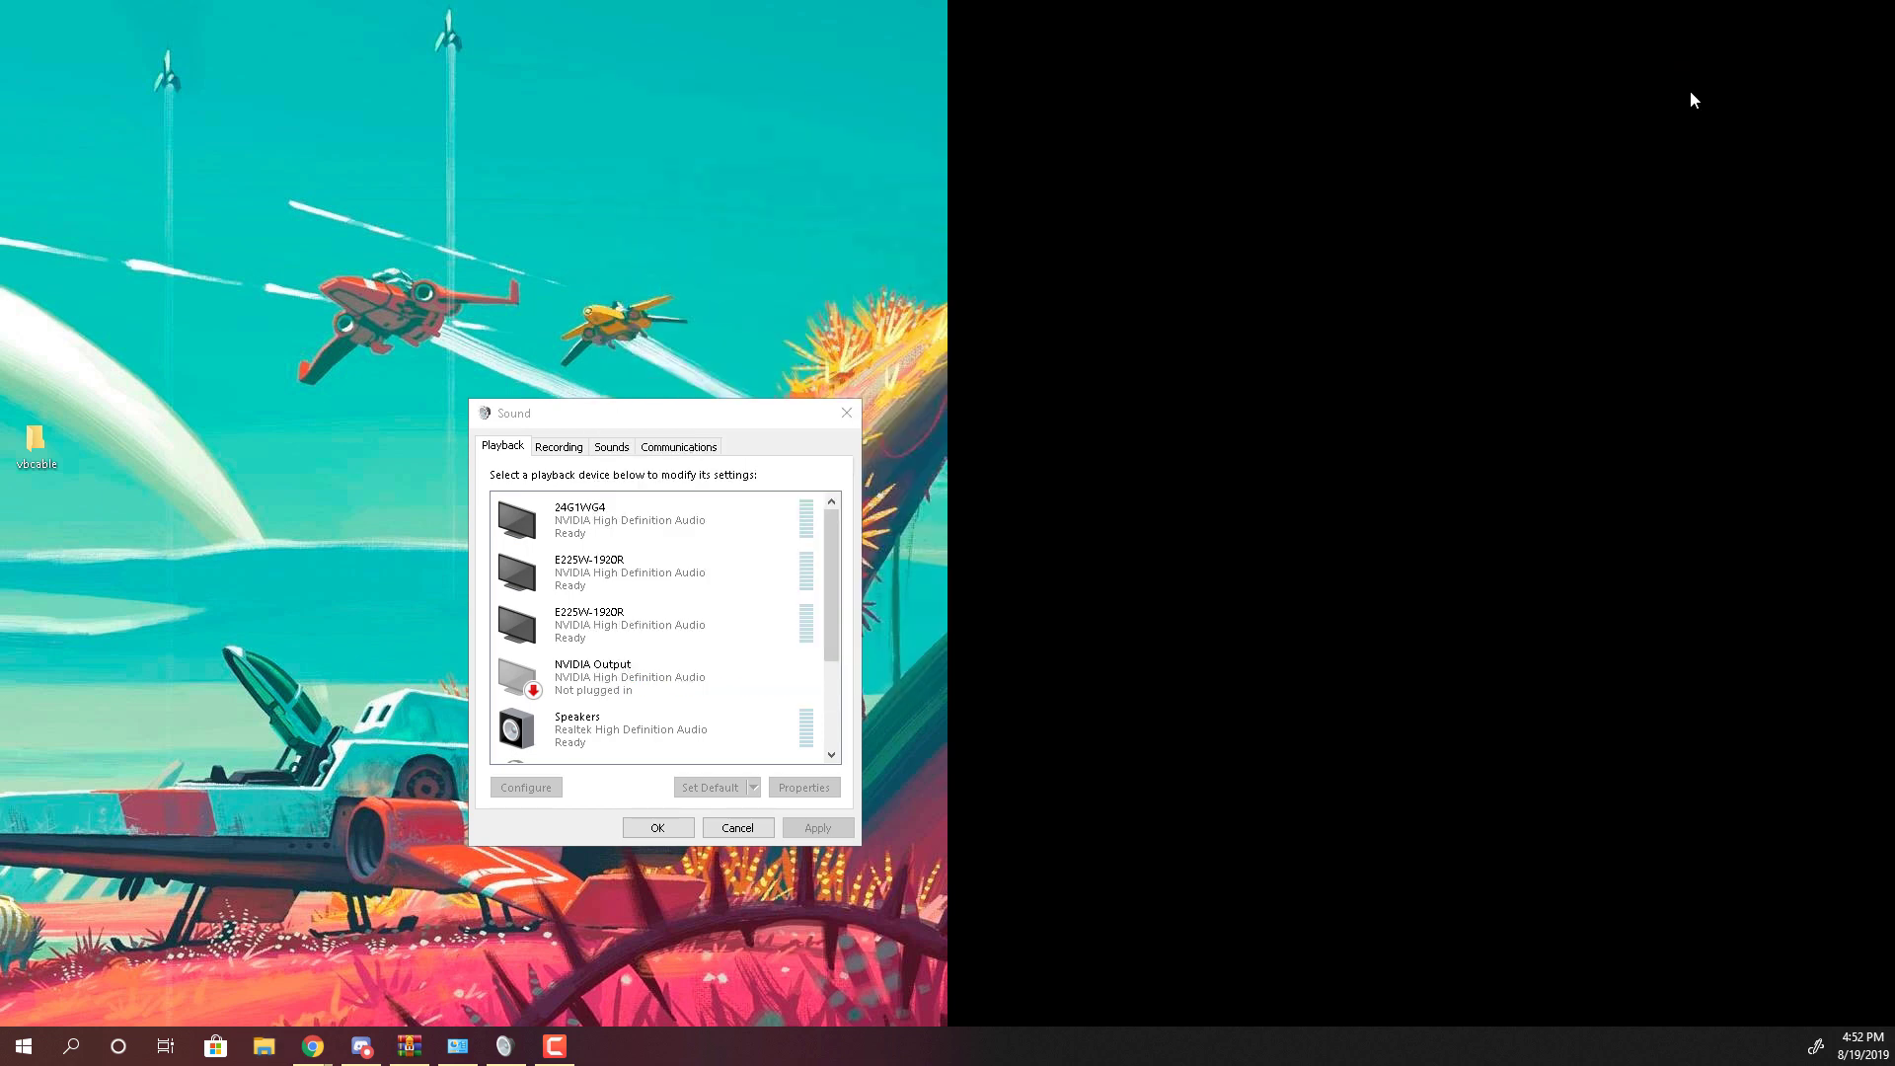
Review the Sound playback devices and inspect the default-device options for CABLE Input and Realtek Digital Output
drag(728, 421, 757, 178)
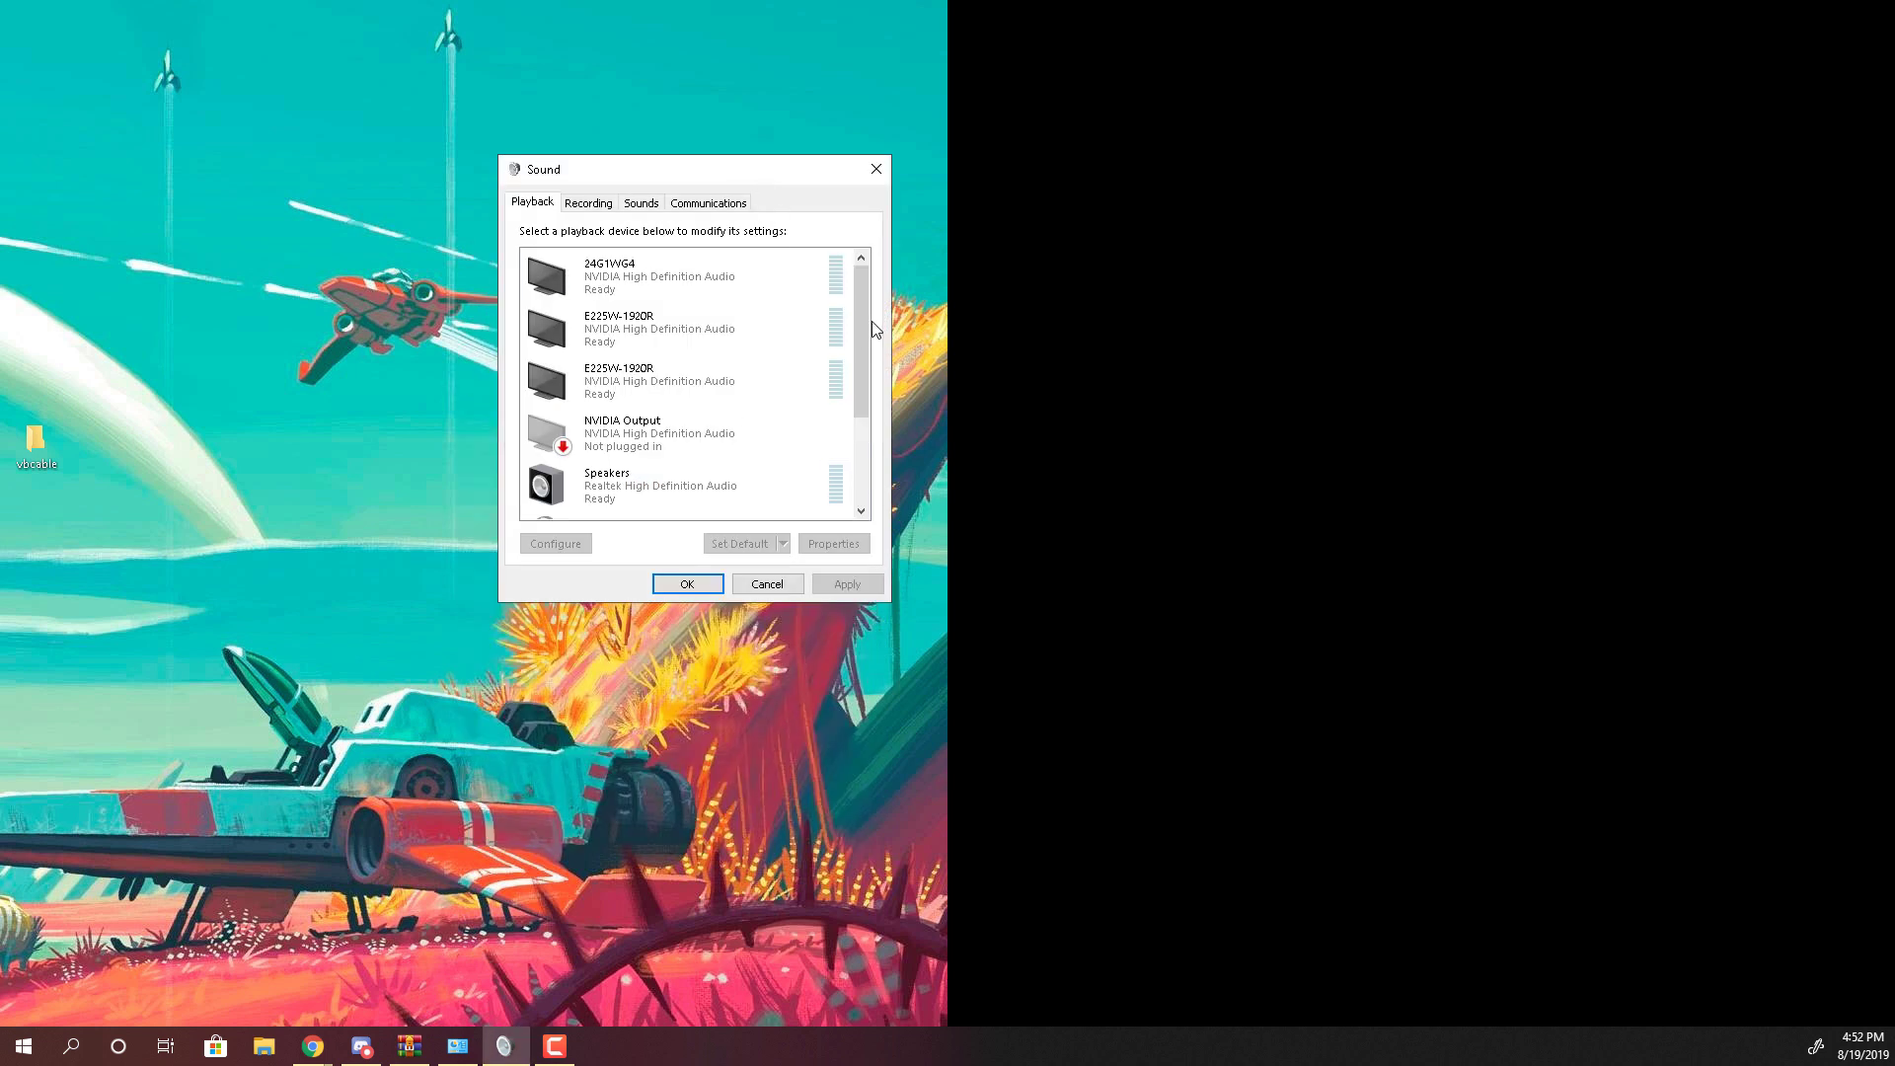
drag(861, 331, 861, 436)
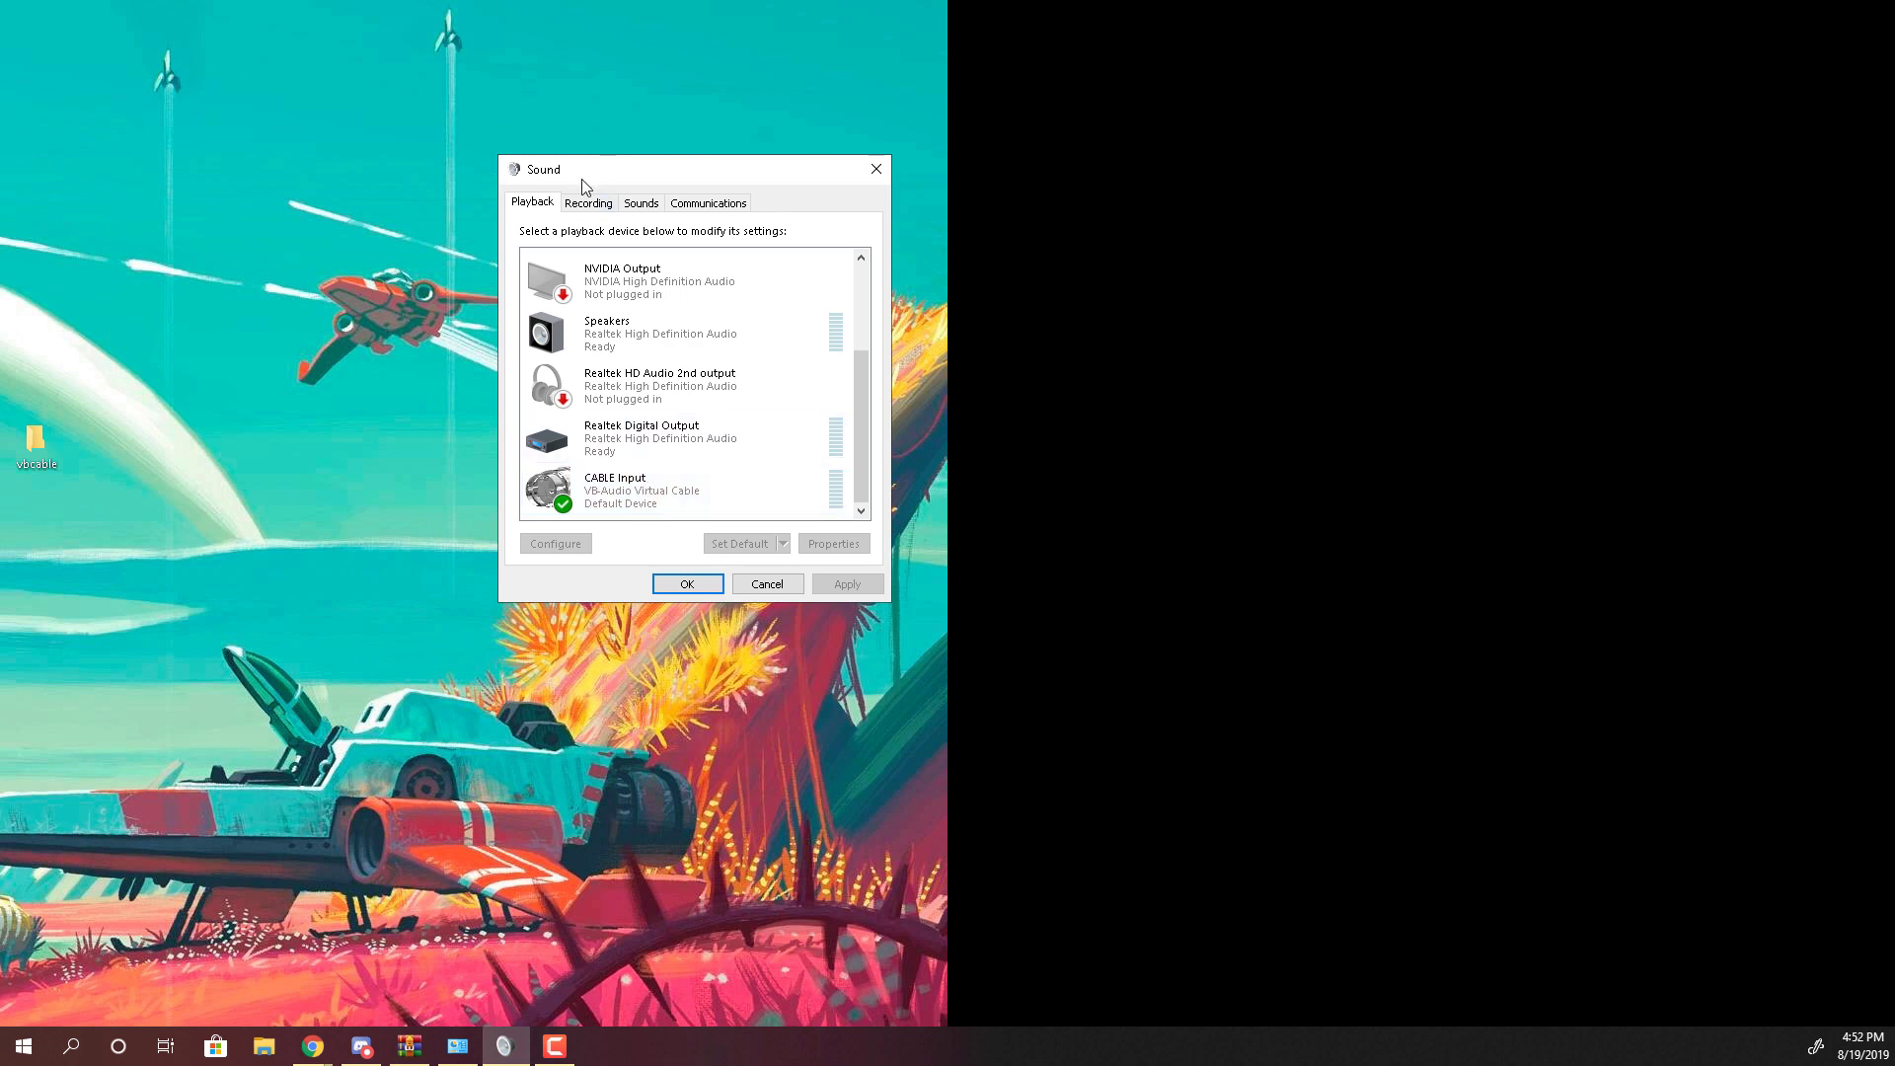
right_click(631, 491)
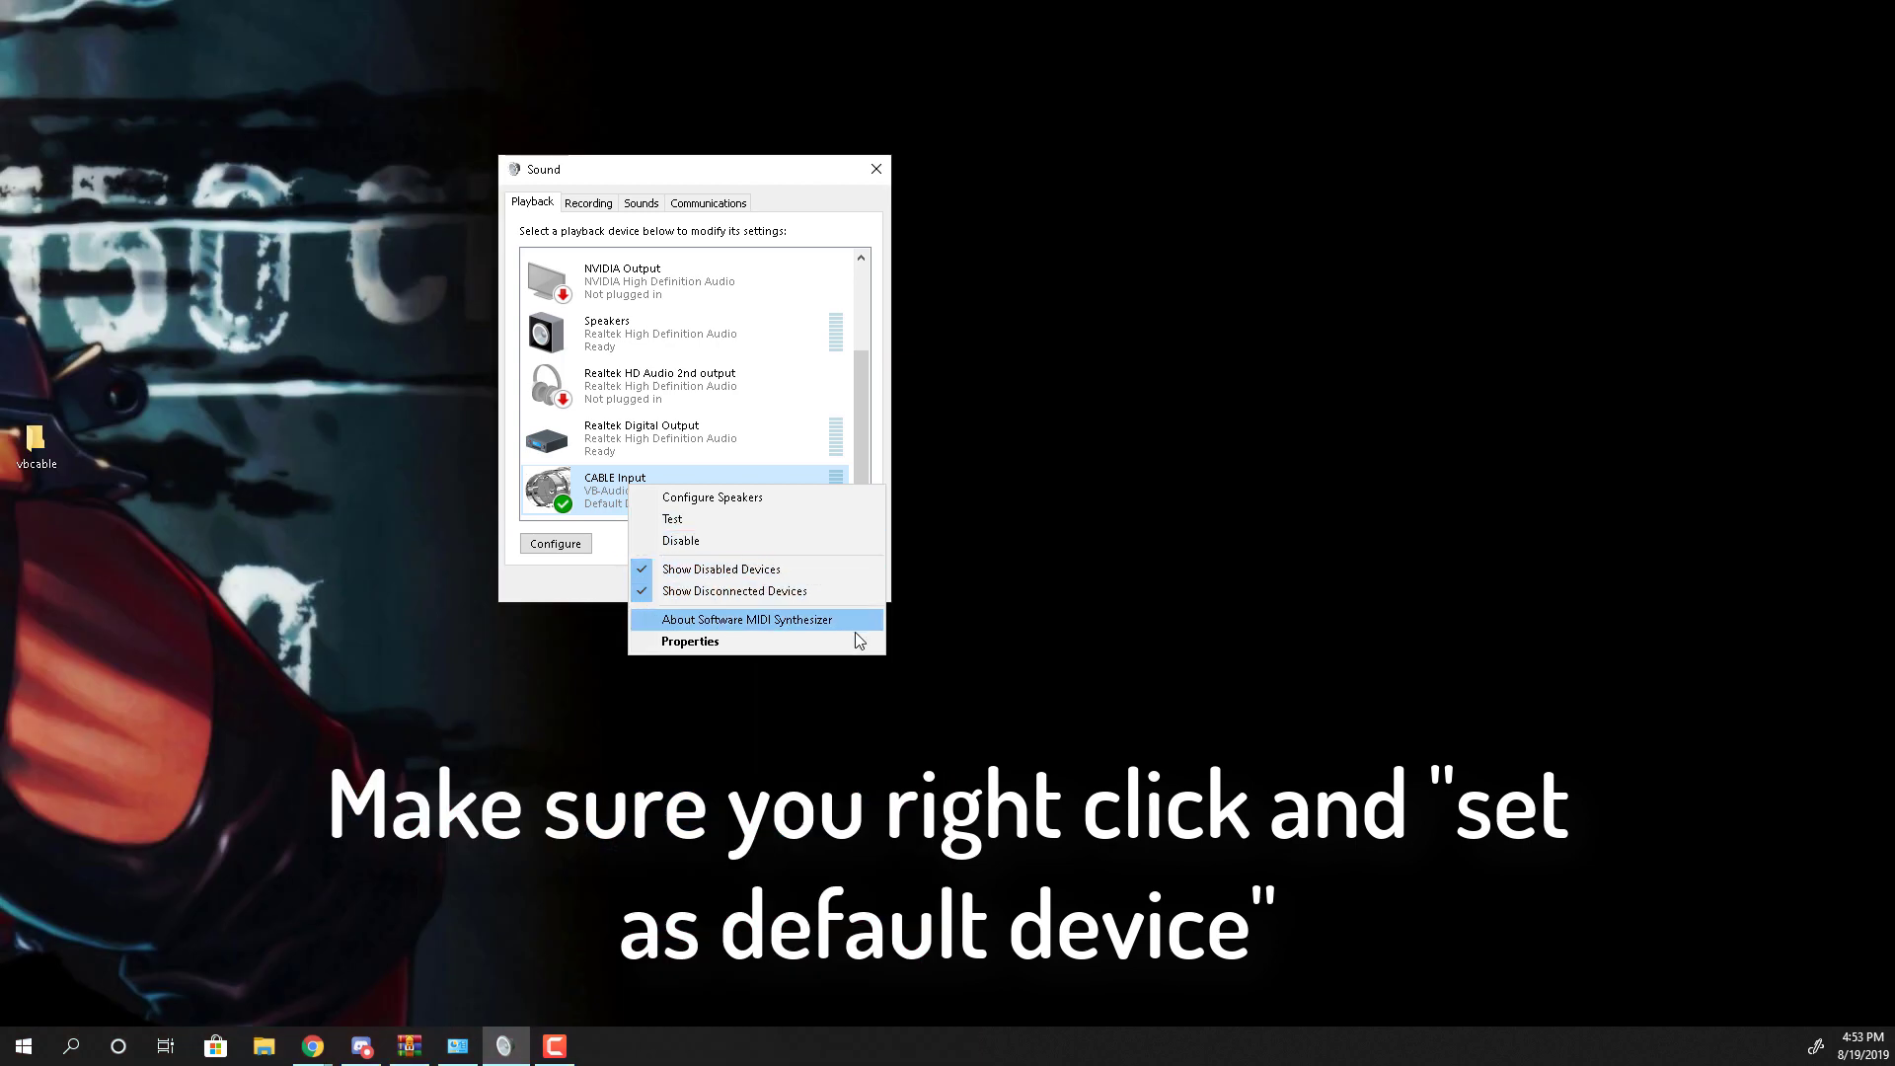
click(598, 505)
right_click(597, 505)
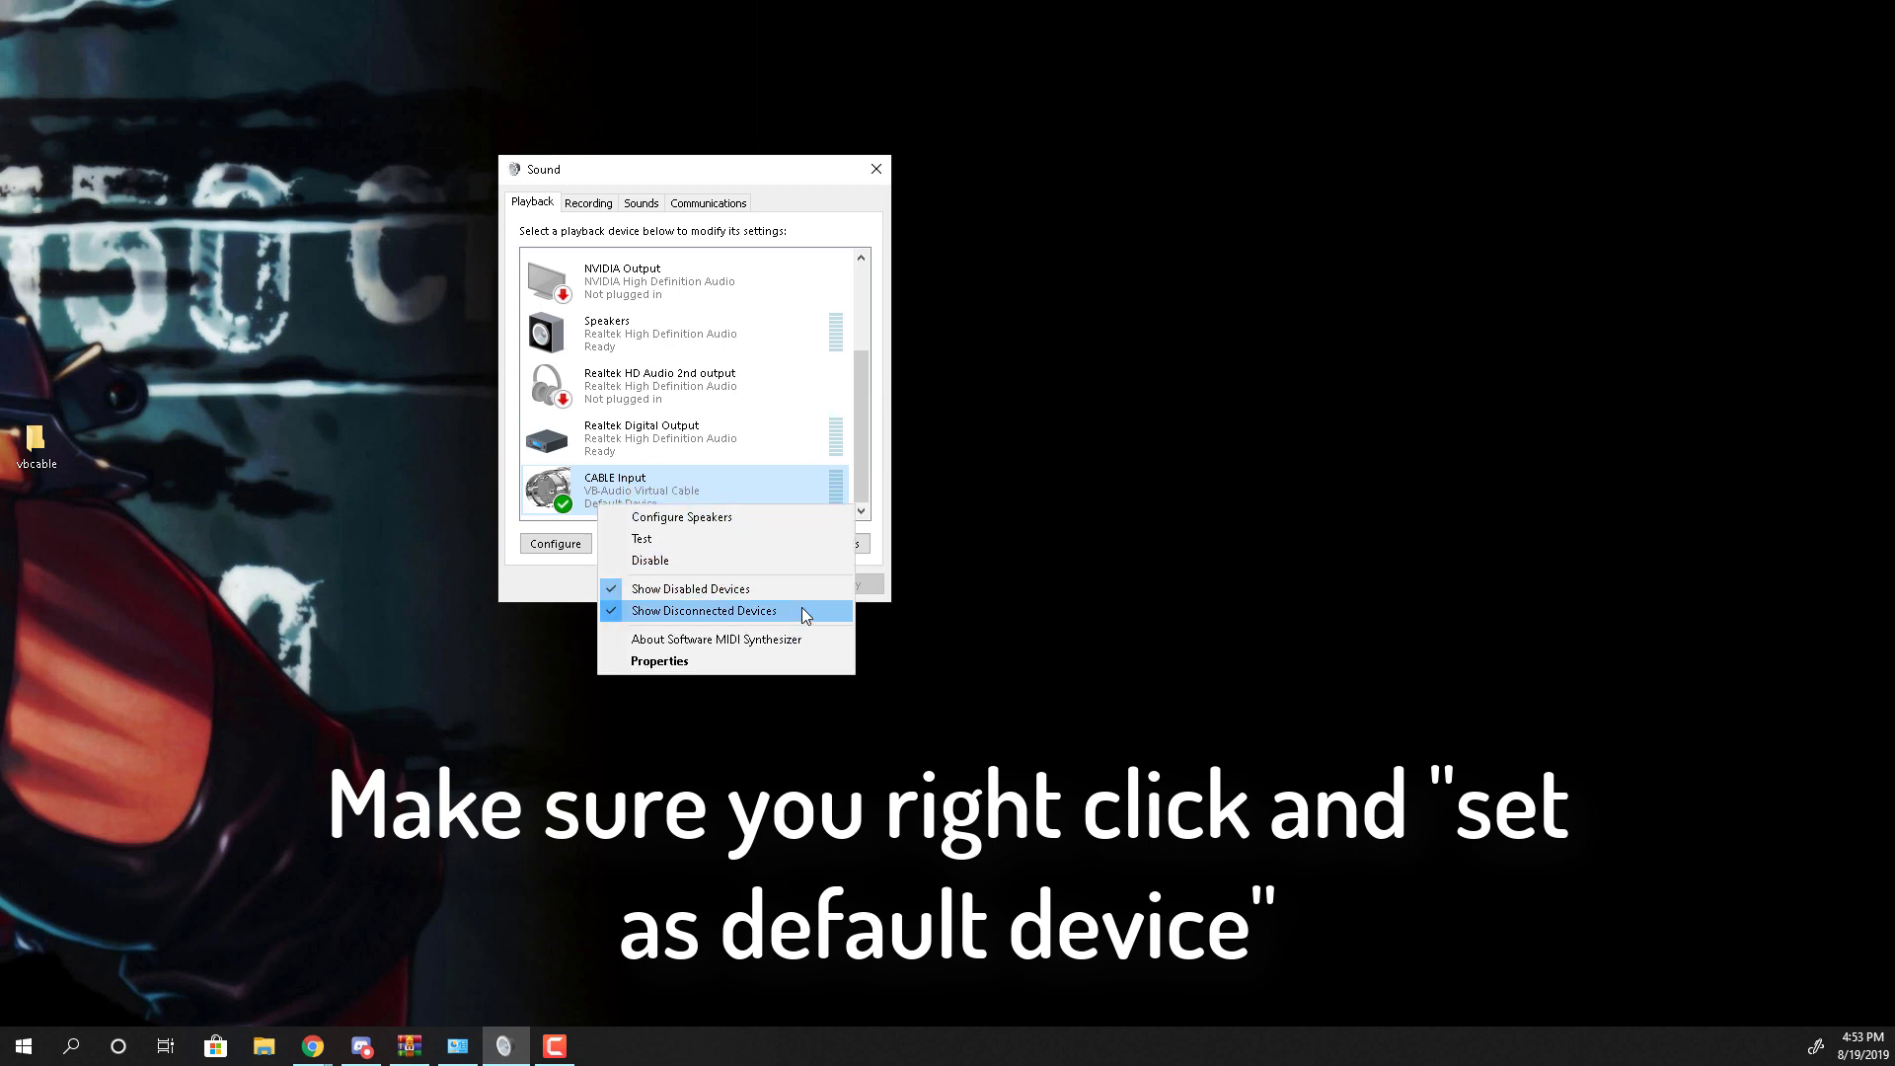
click(795, 438)
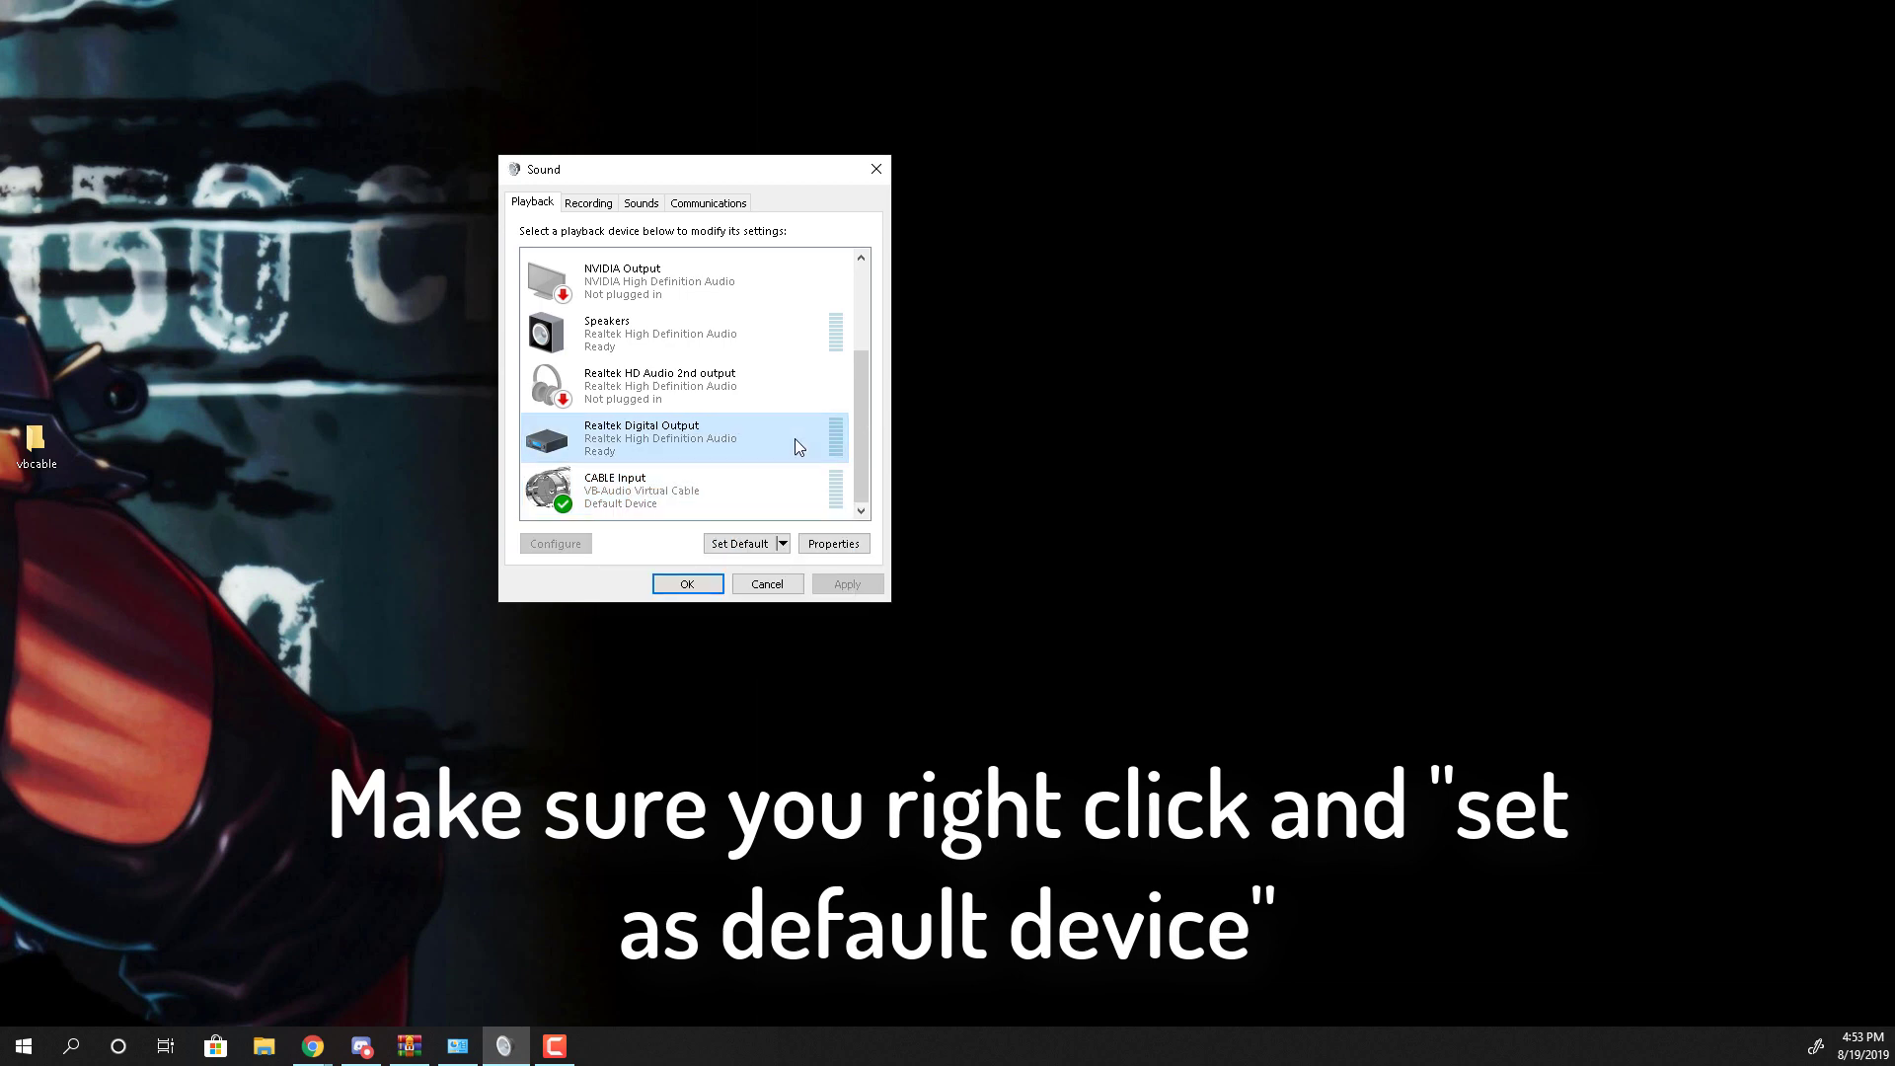
right_click(795, 438)
click(699, 508)
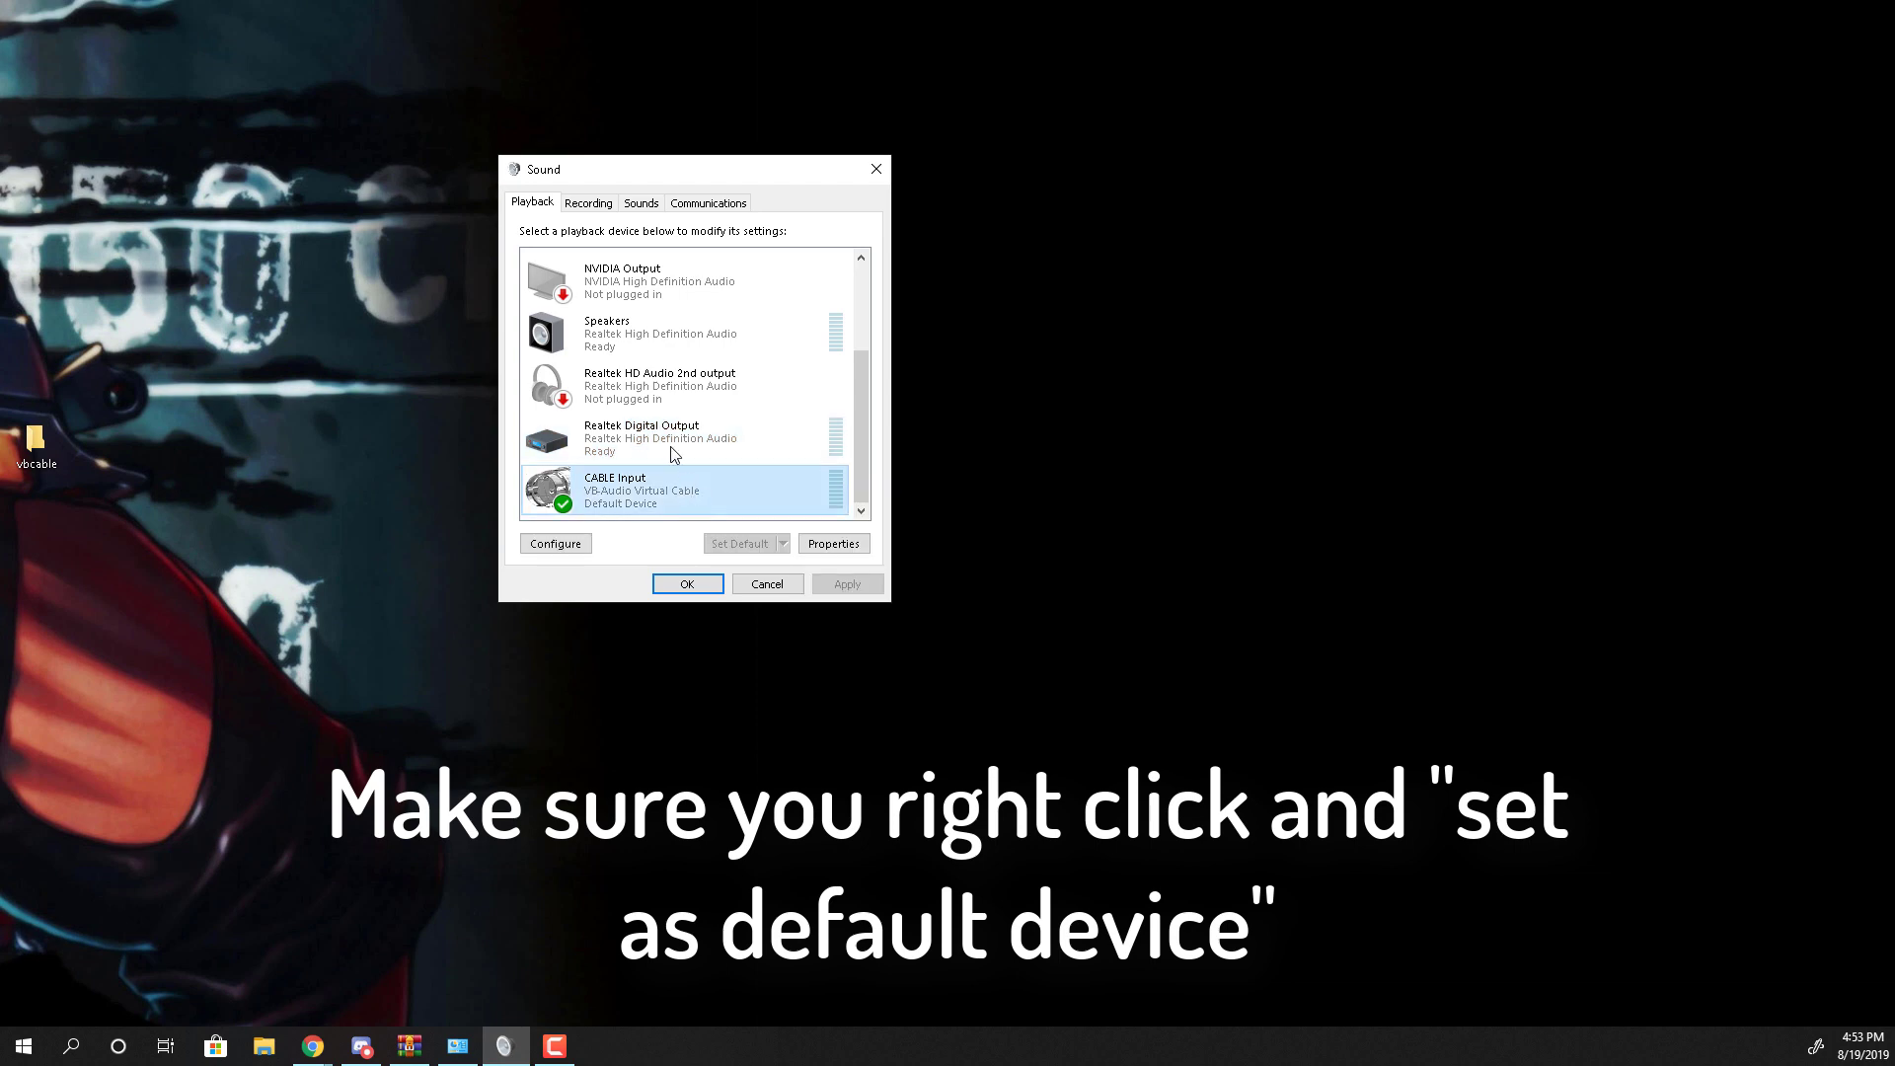
Set the CABLE Output recording device to play through Speakers (Realtek High Definition Audio) in its listening properties
click(597, 204)
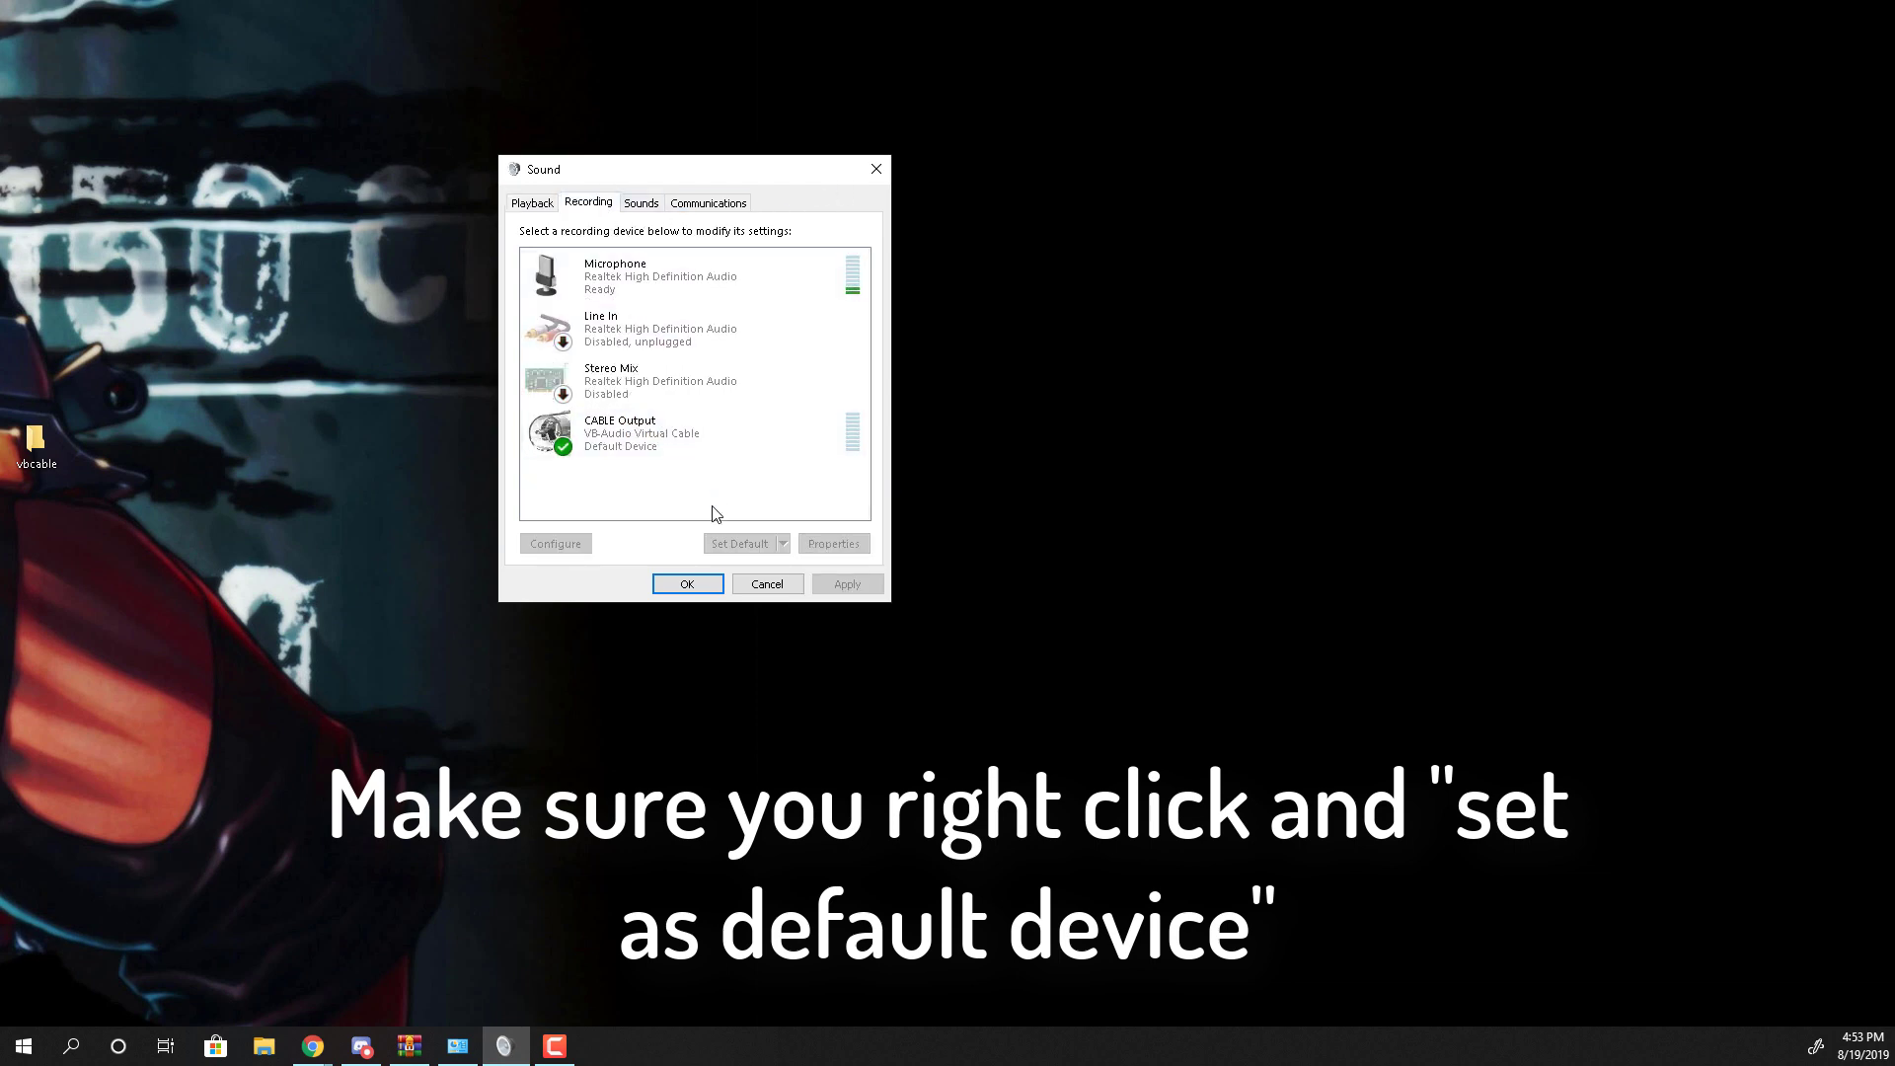
right_click(731, 431)
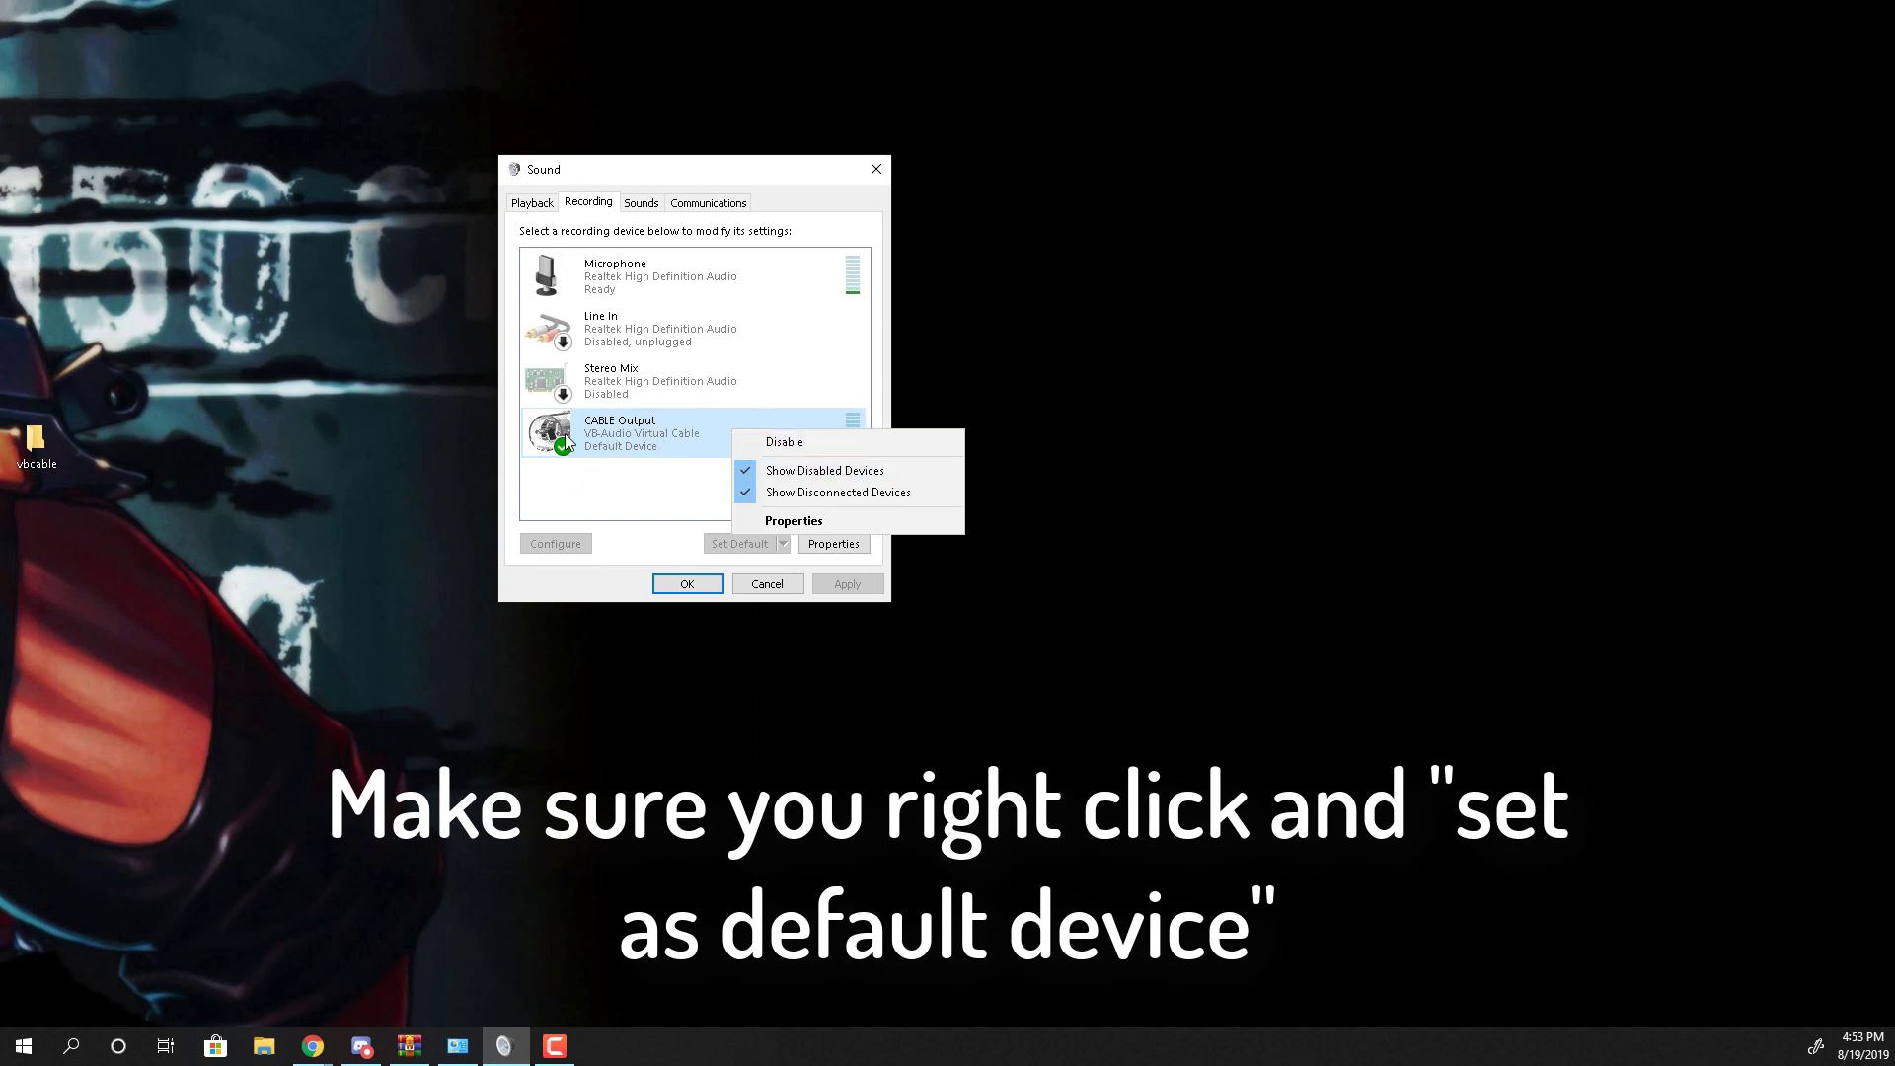
click(789, 520)
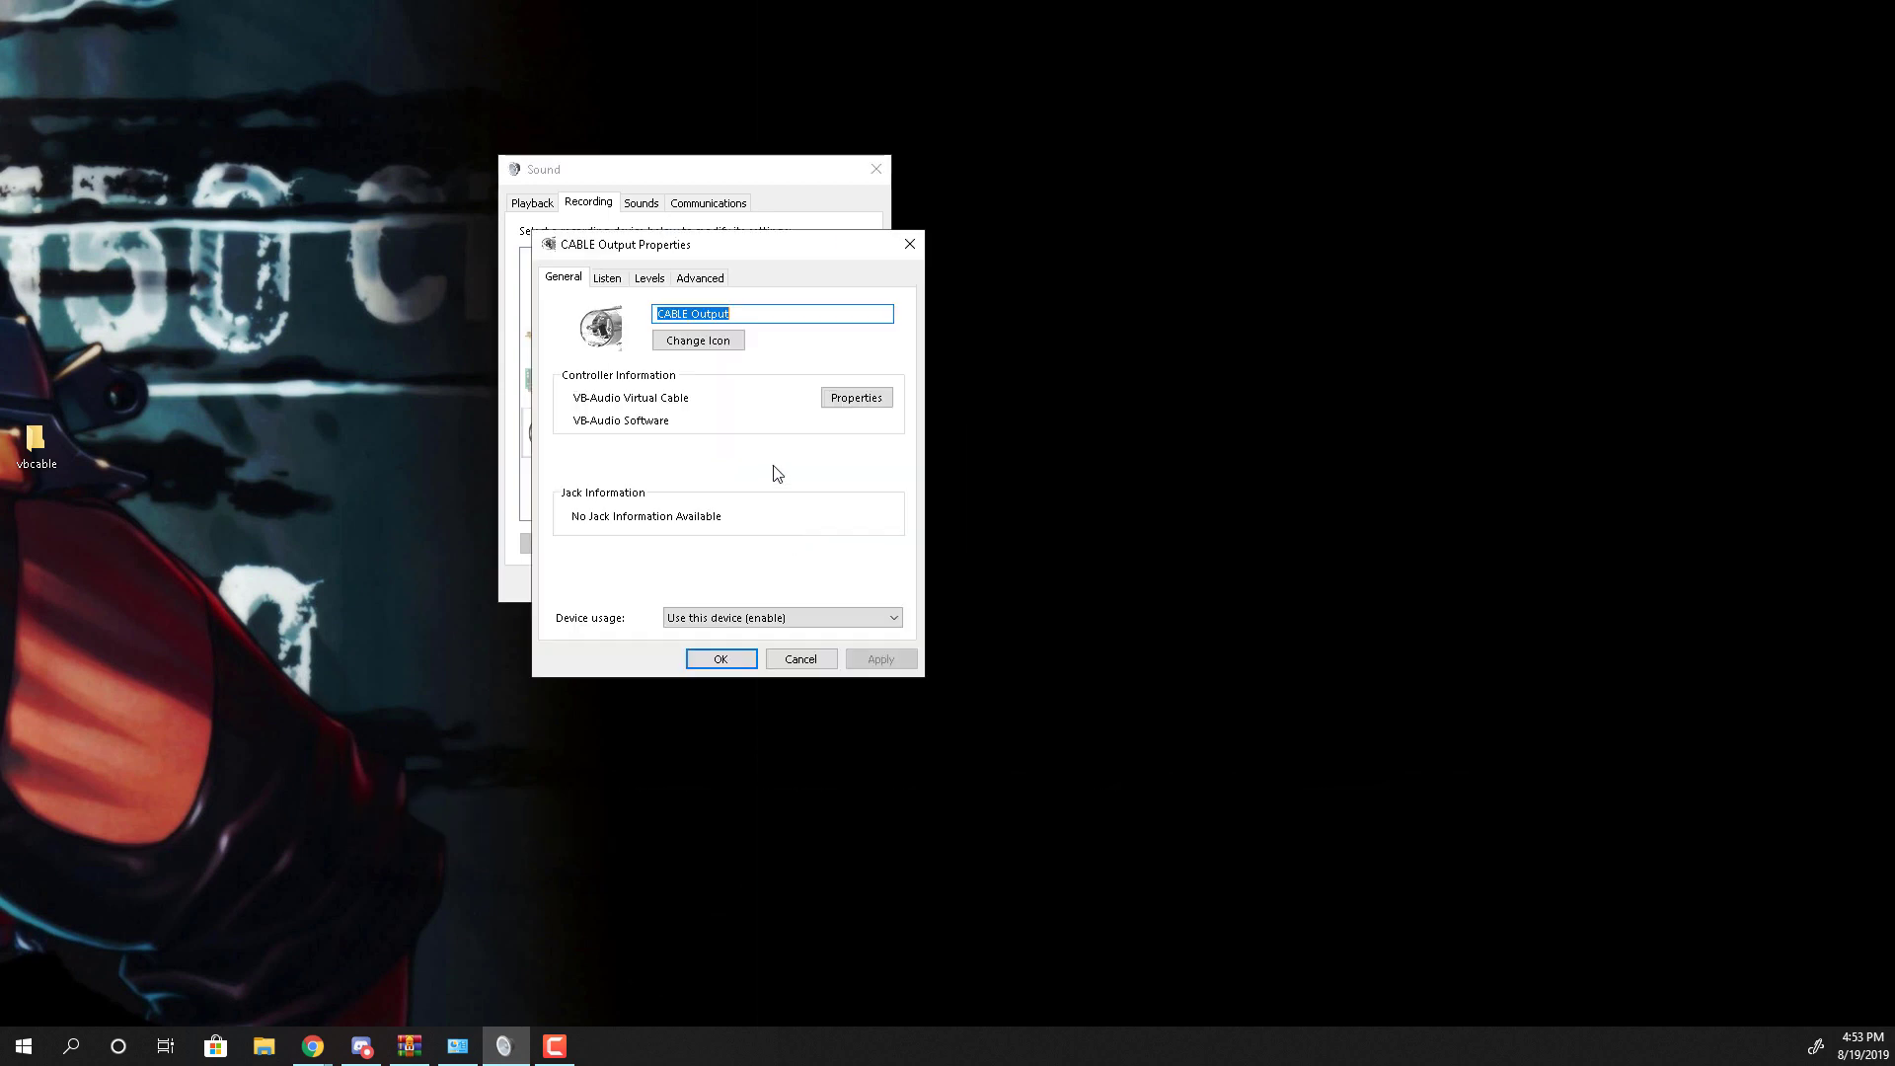
click(608, 280)
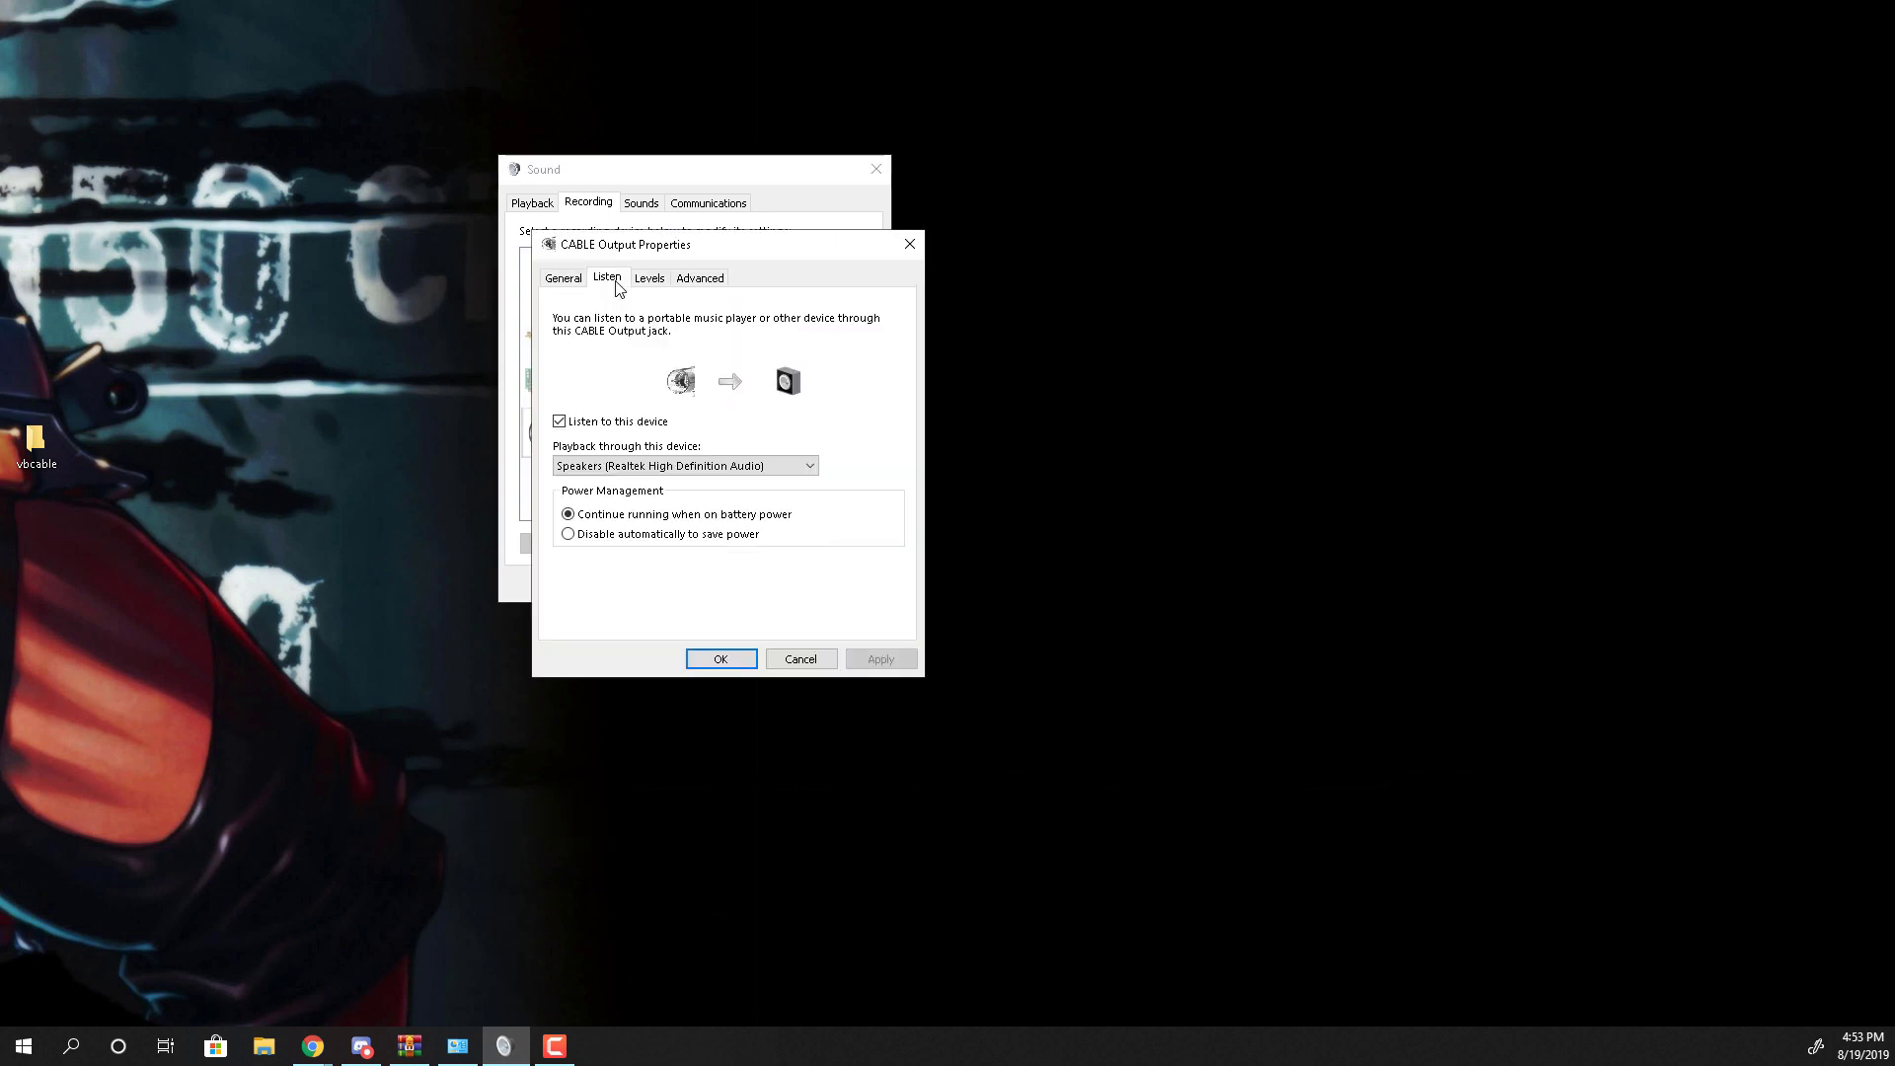
click(803, 472)
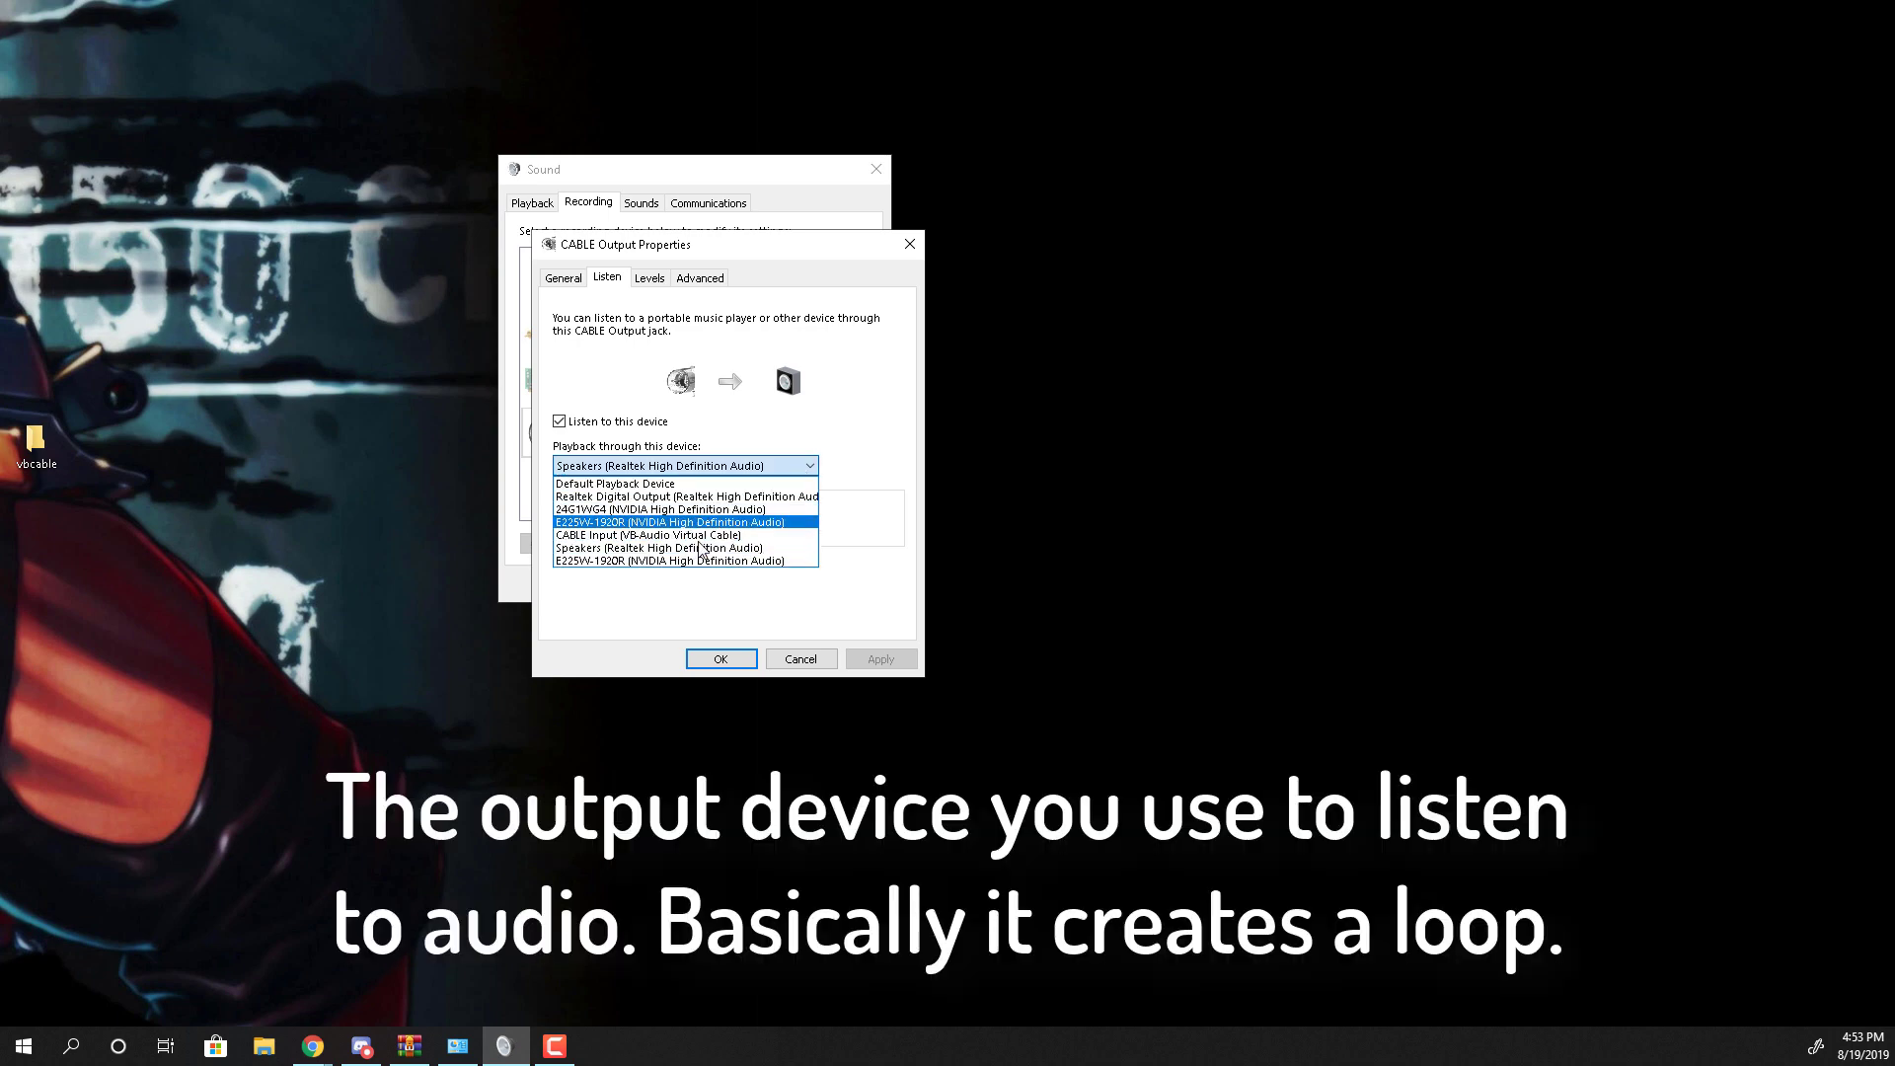
click(634, 553)
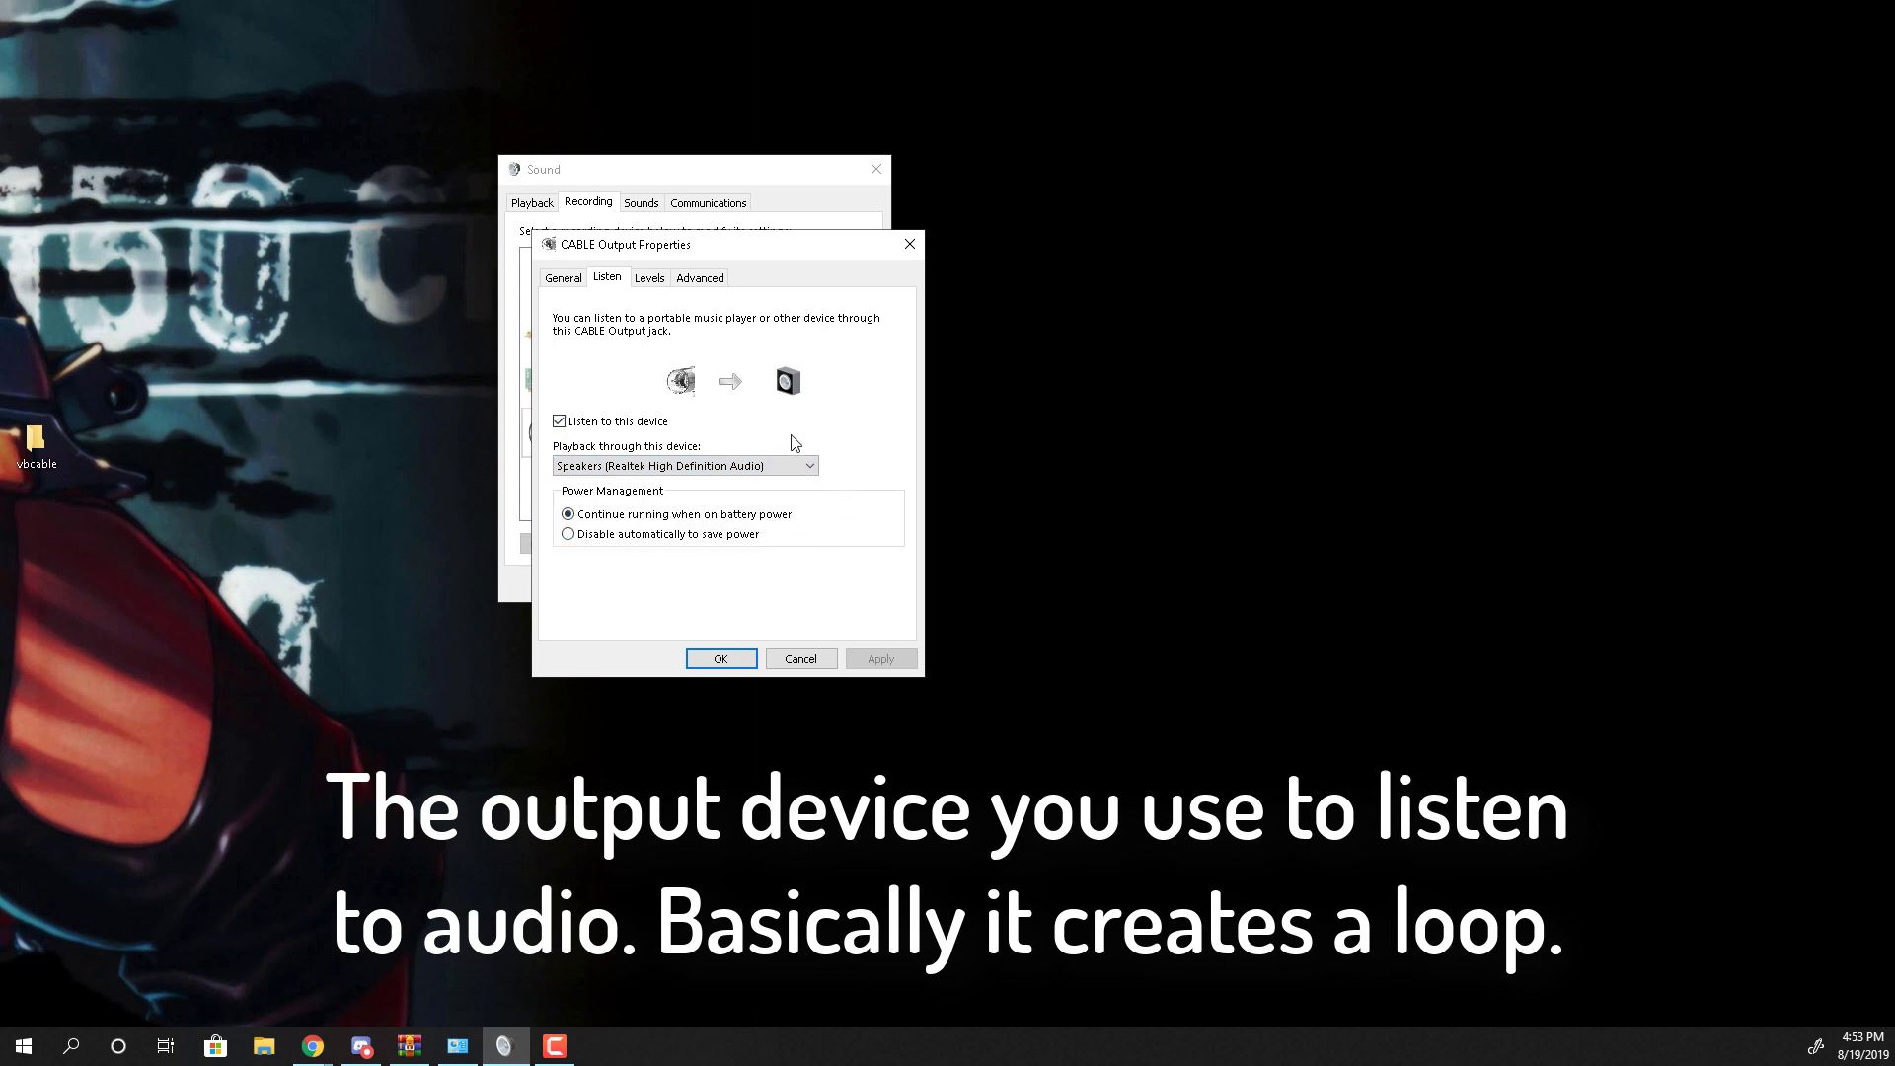
click(720, 659)
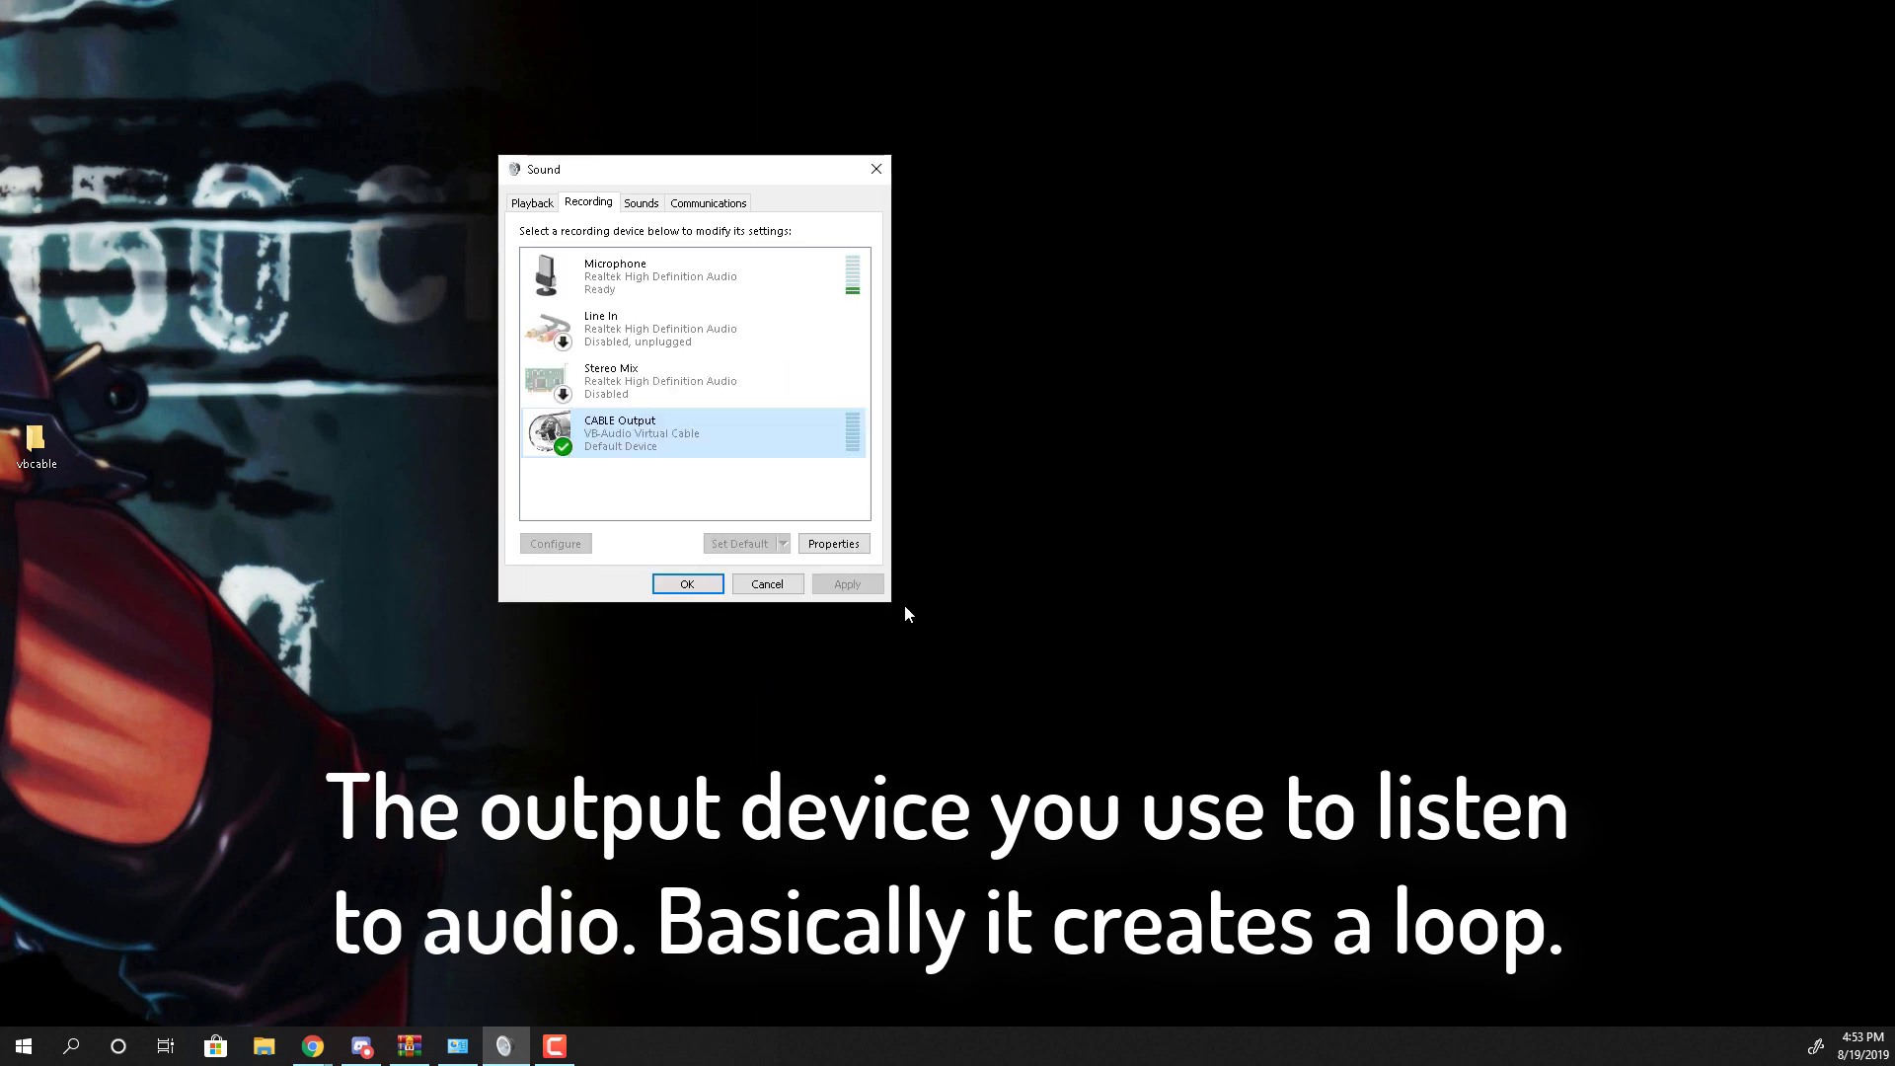
drag(817, 185, 837, 126)
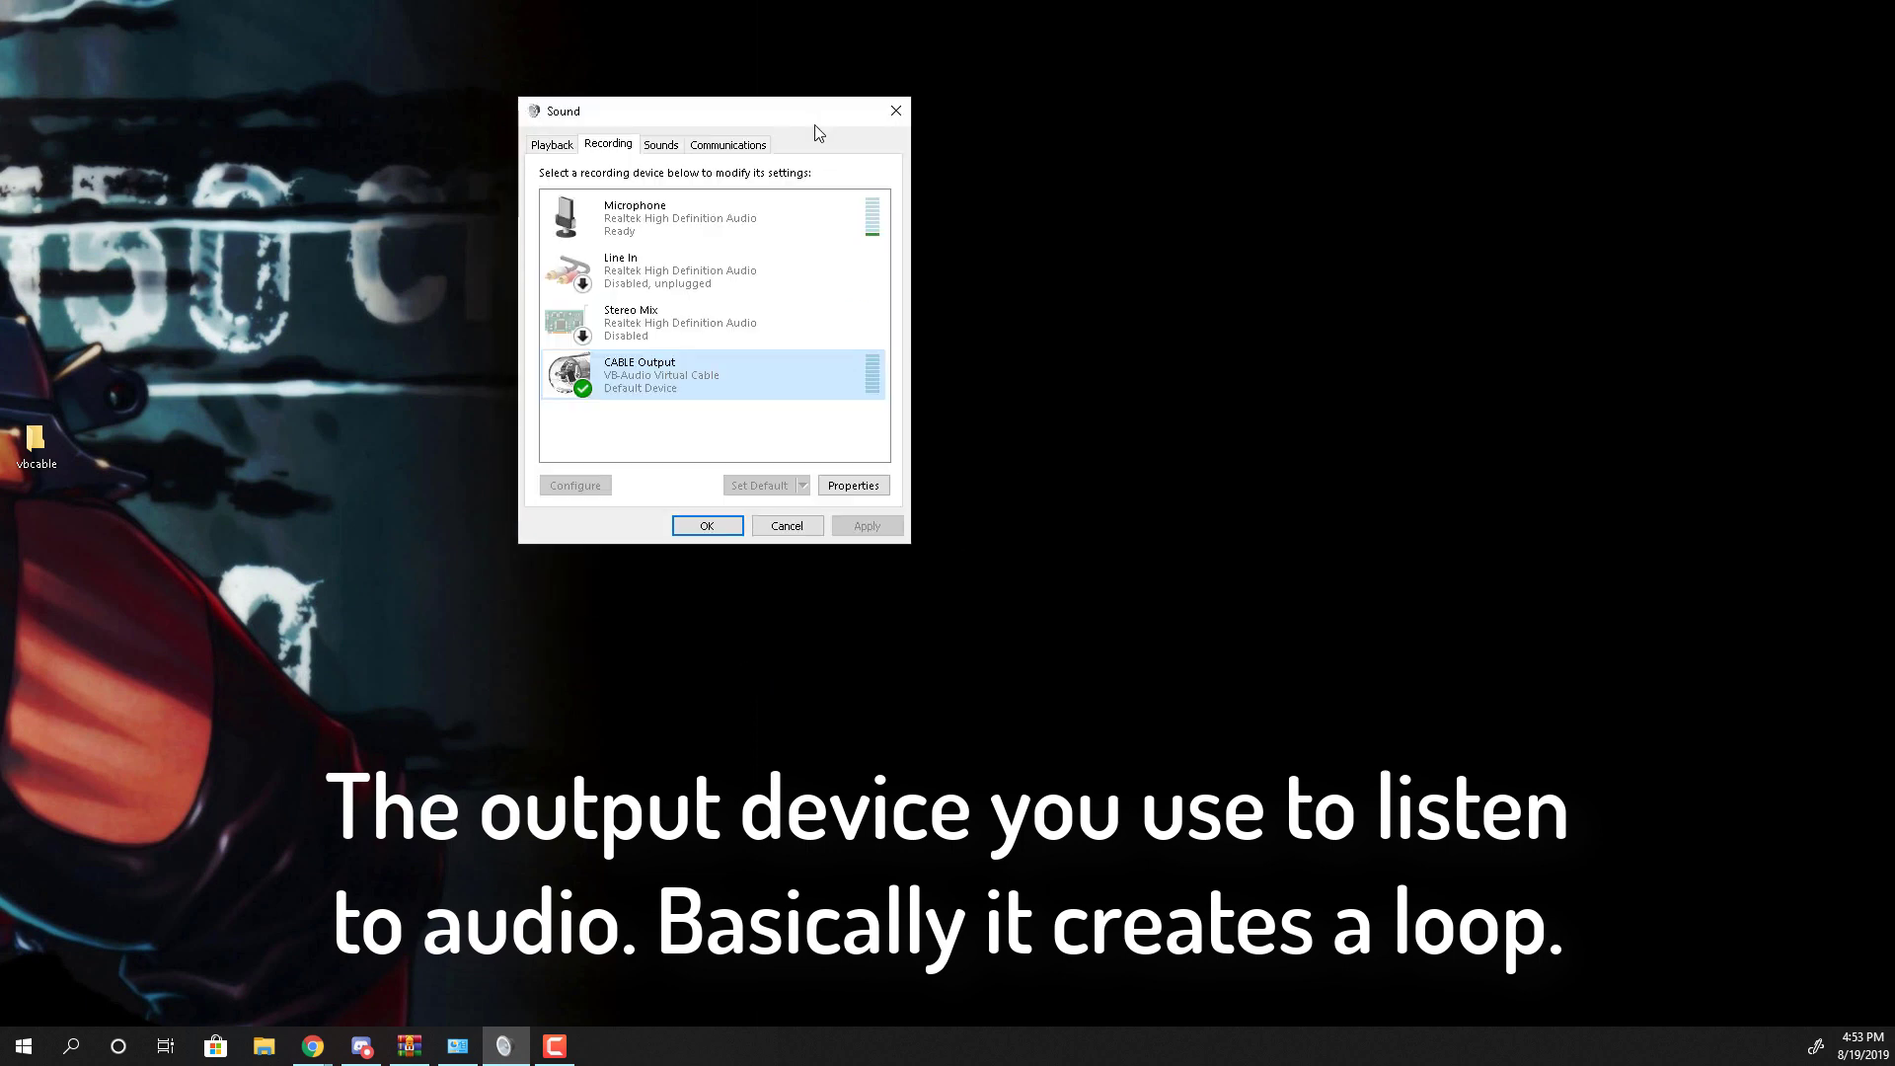
Switch to Discord and view both participants' video feeds in the call, finishing on the shared screen
click(362, 1046)
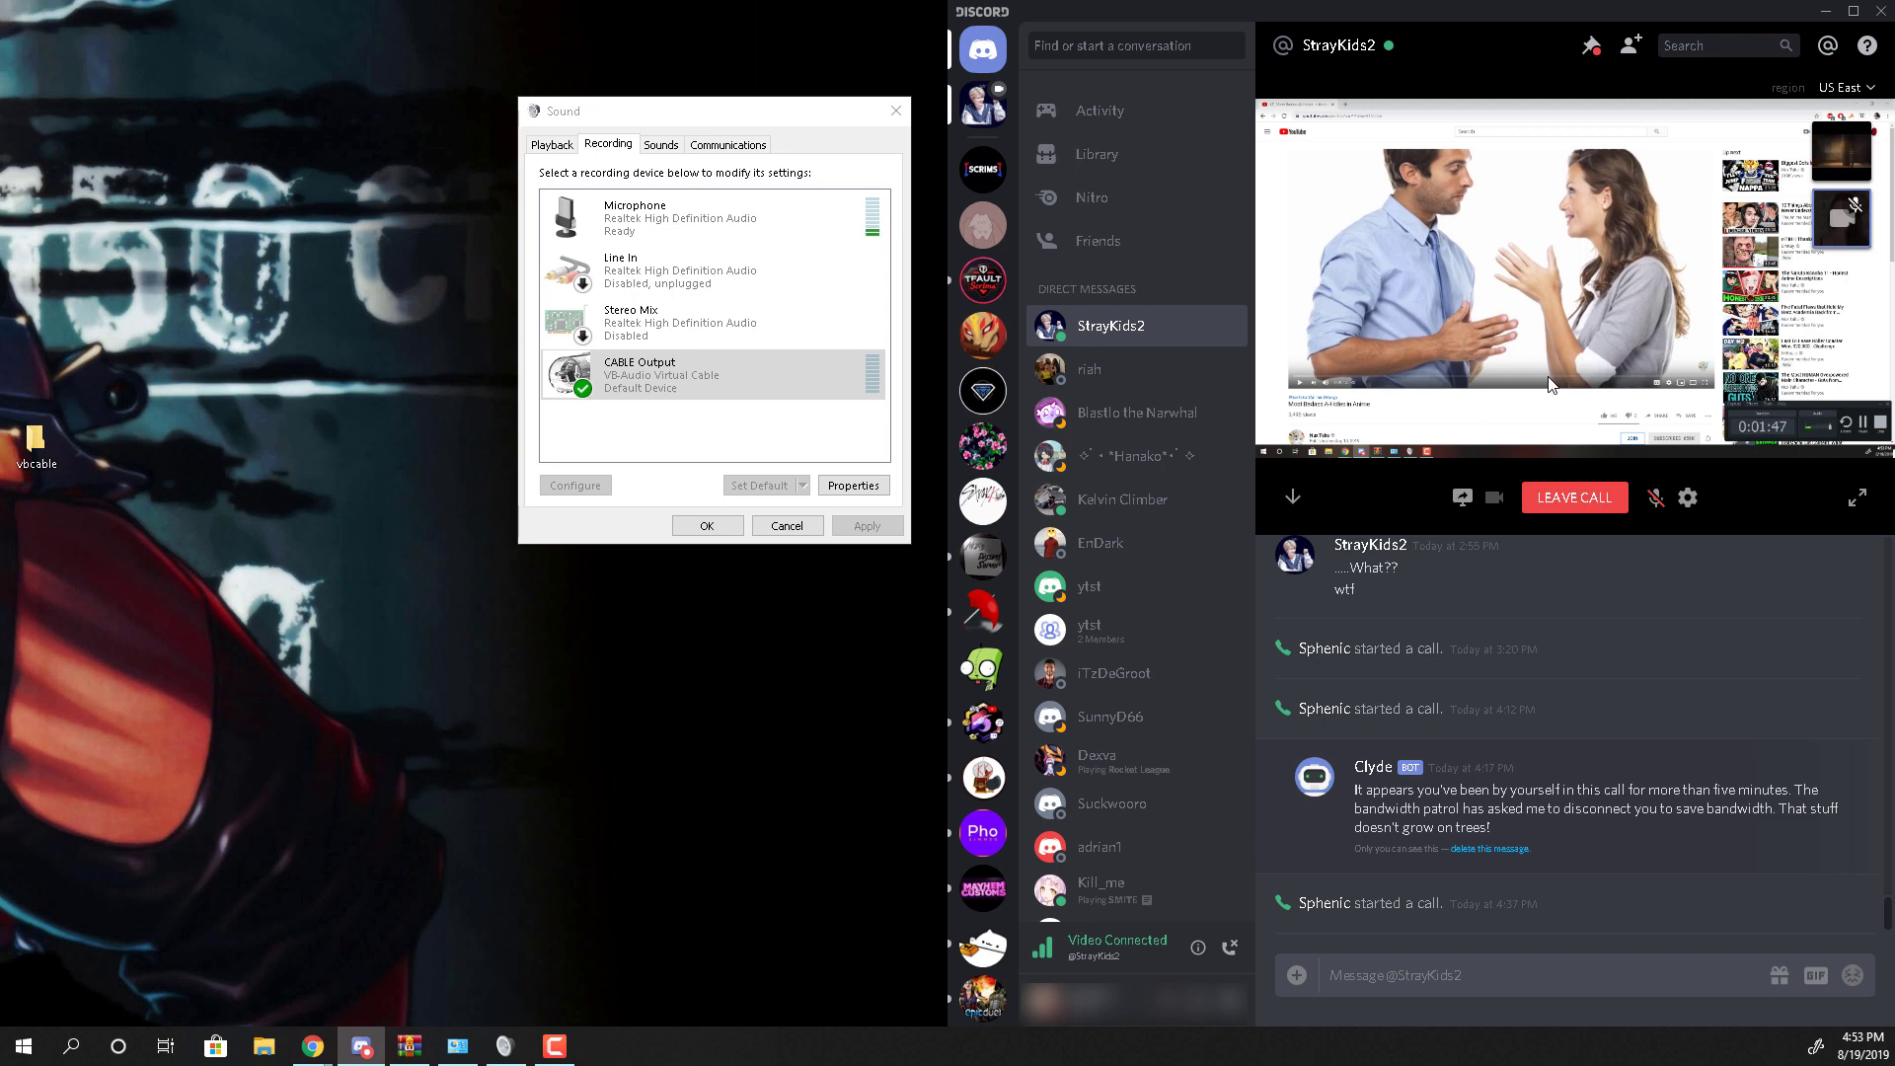
click(1842, 150)
mouse_move(1737, 227)
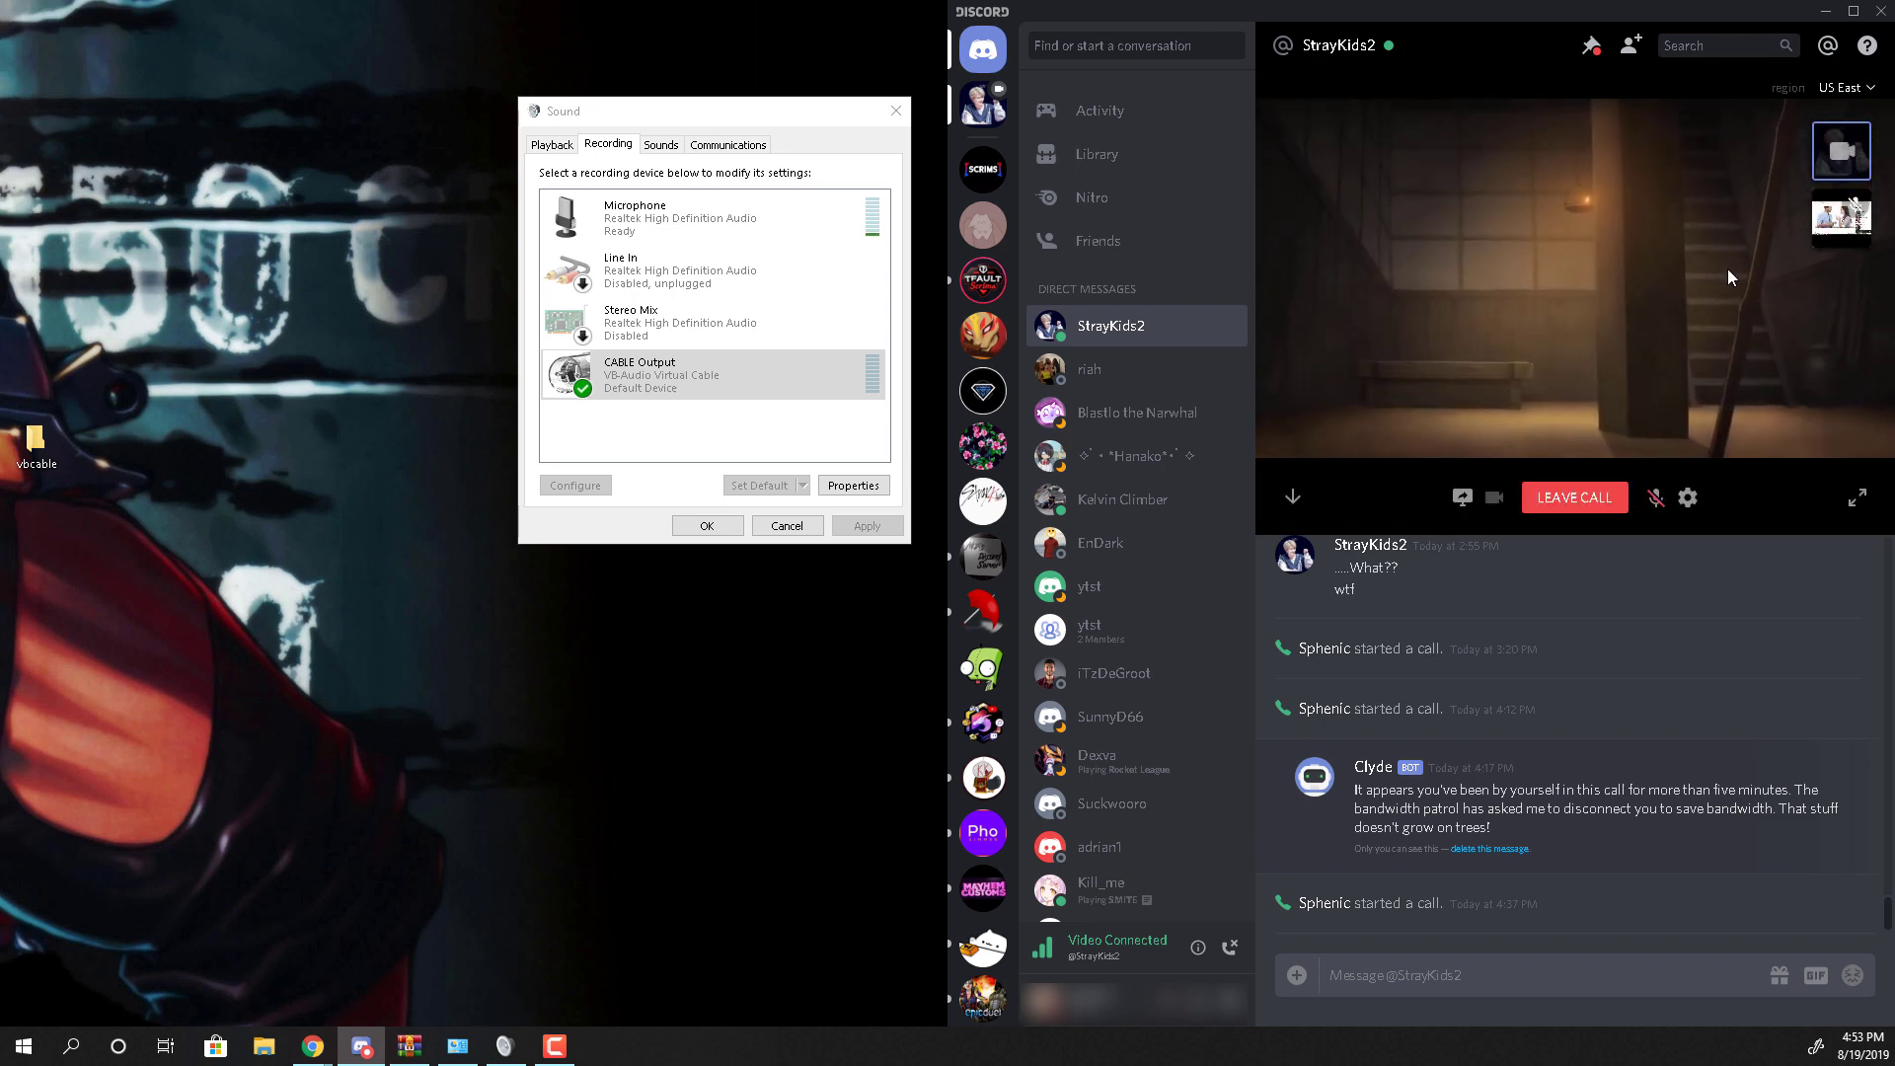
click(1835, 215)
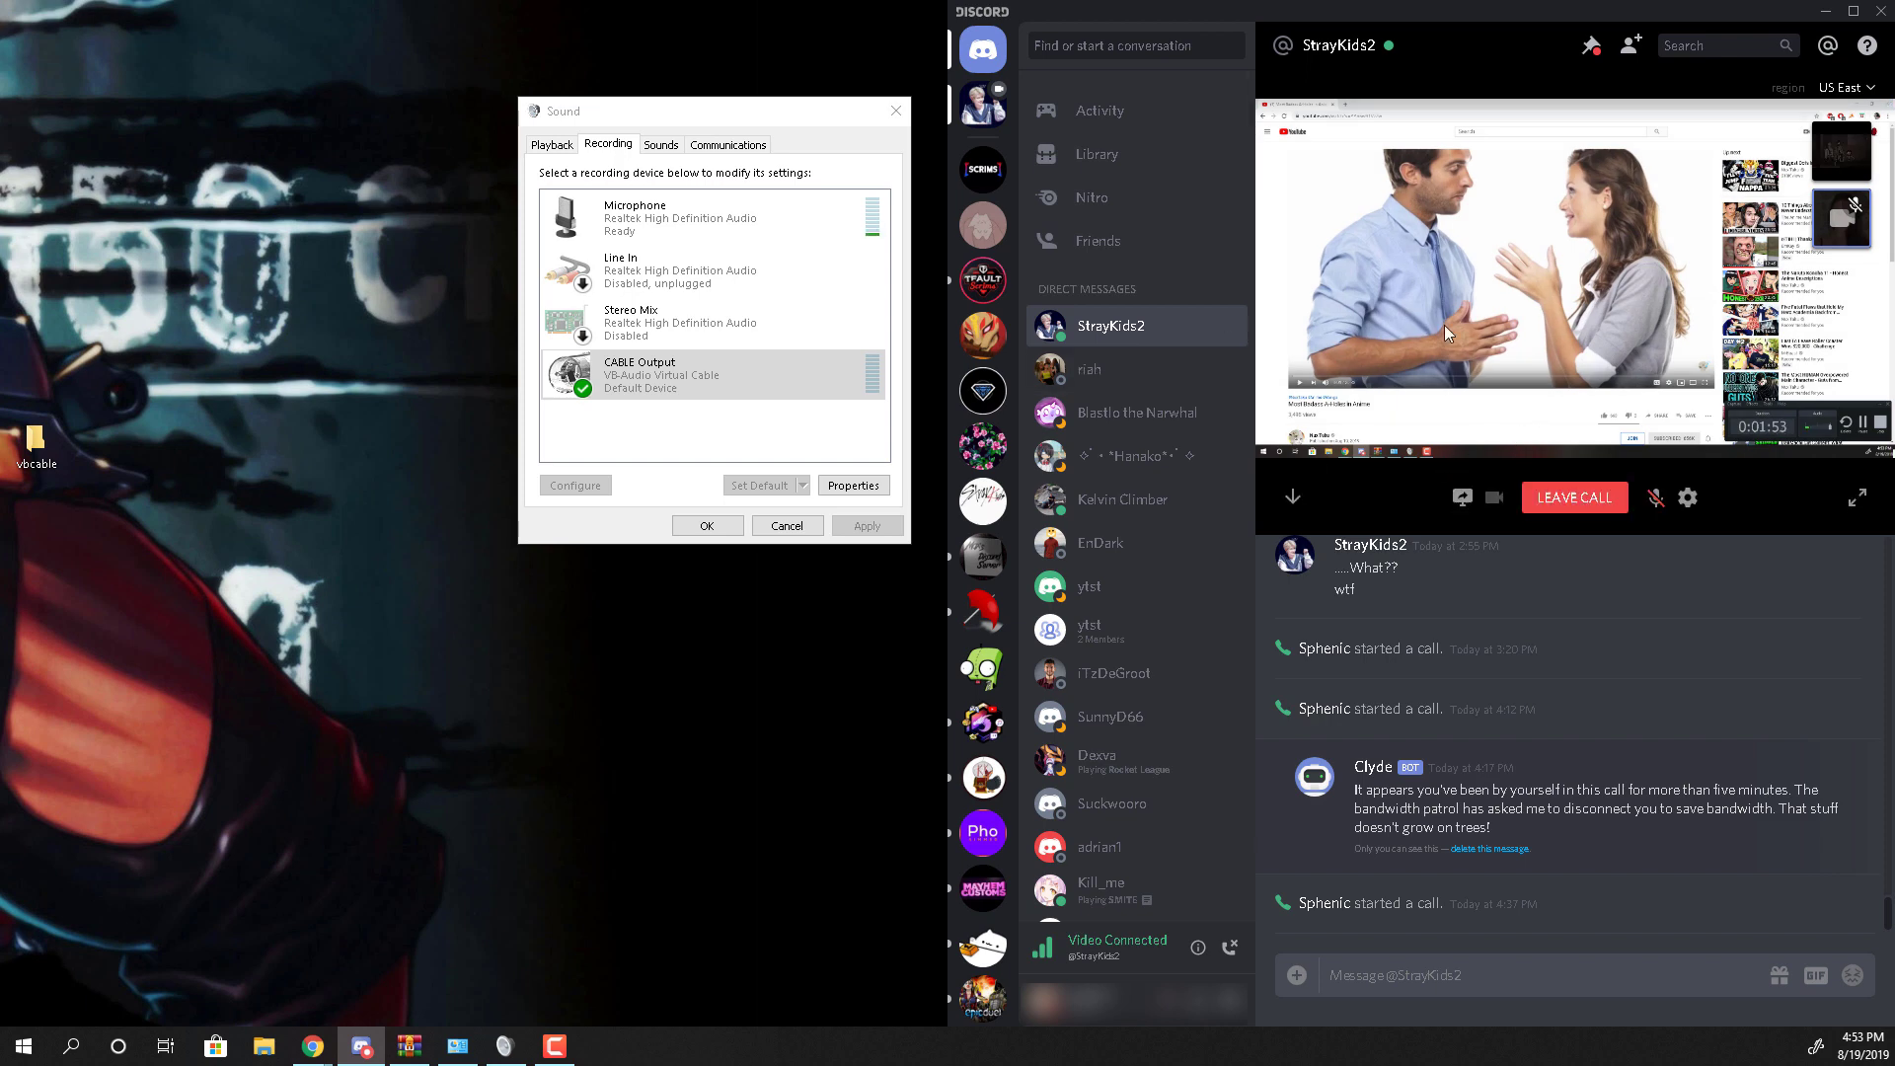
Set Discord's voice input device to CABLE Output (VB-Audio Virtual Cable) and close the settings
mouse_move(1392, 422)
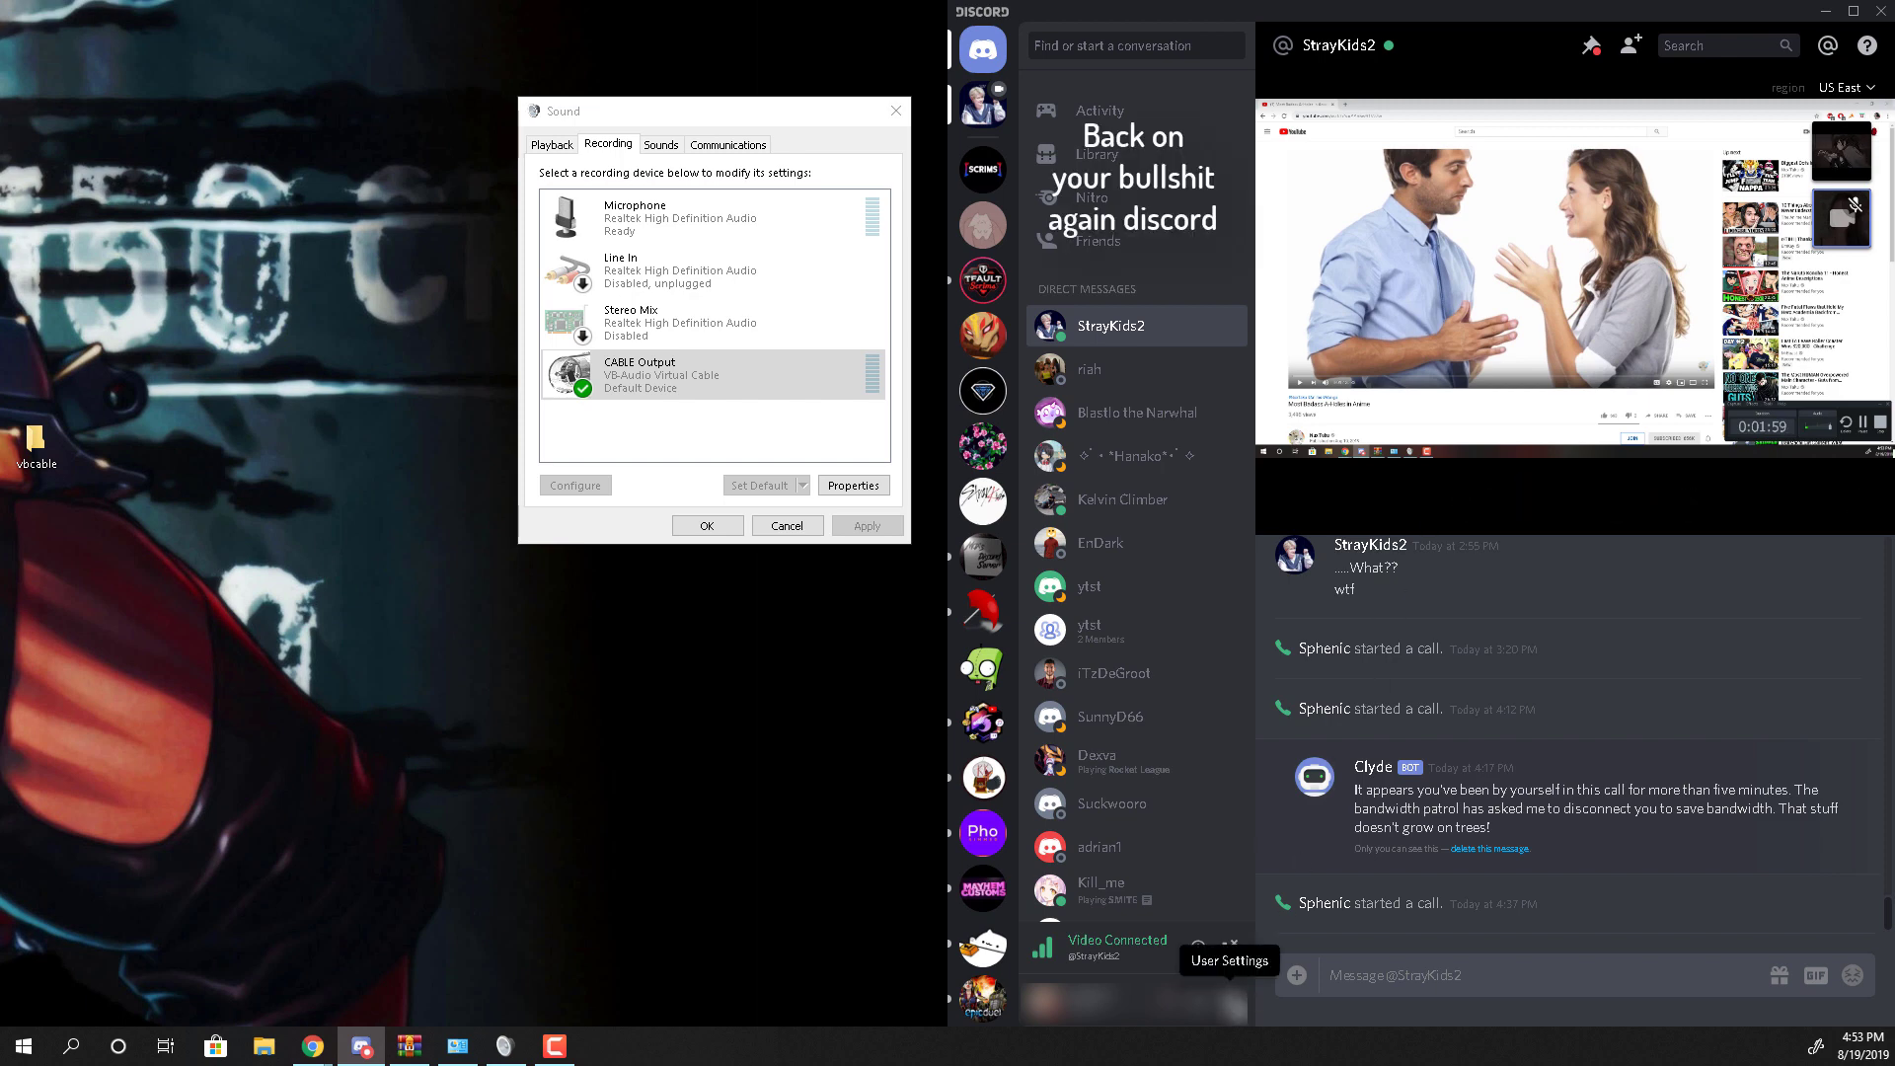
click(1229, 945)
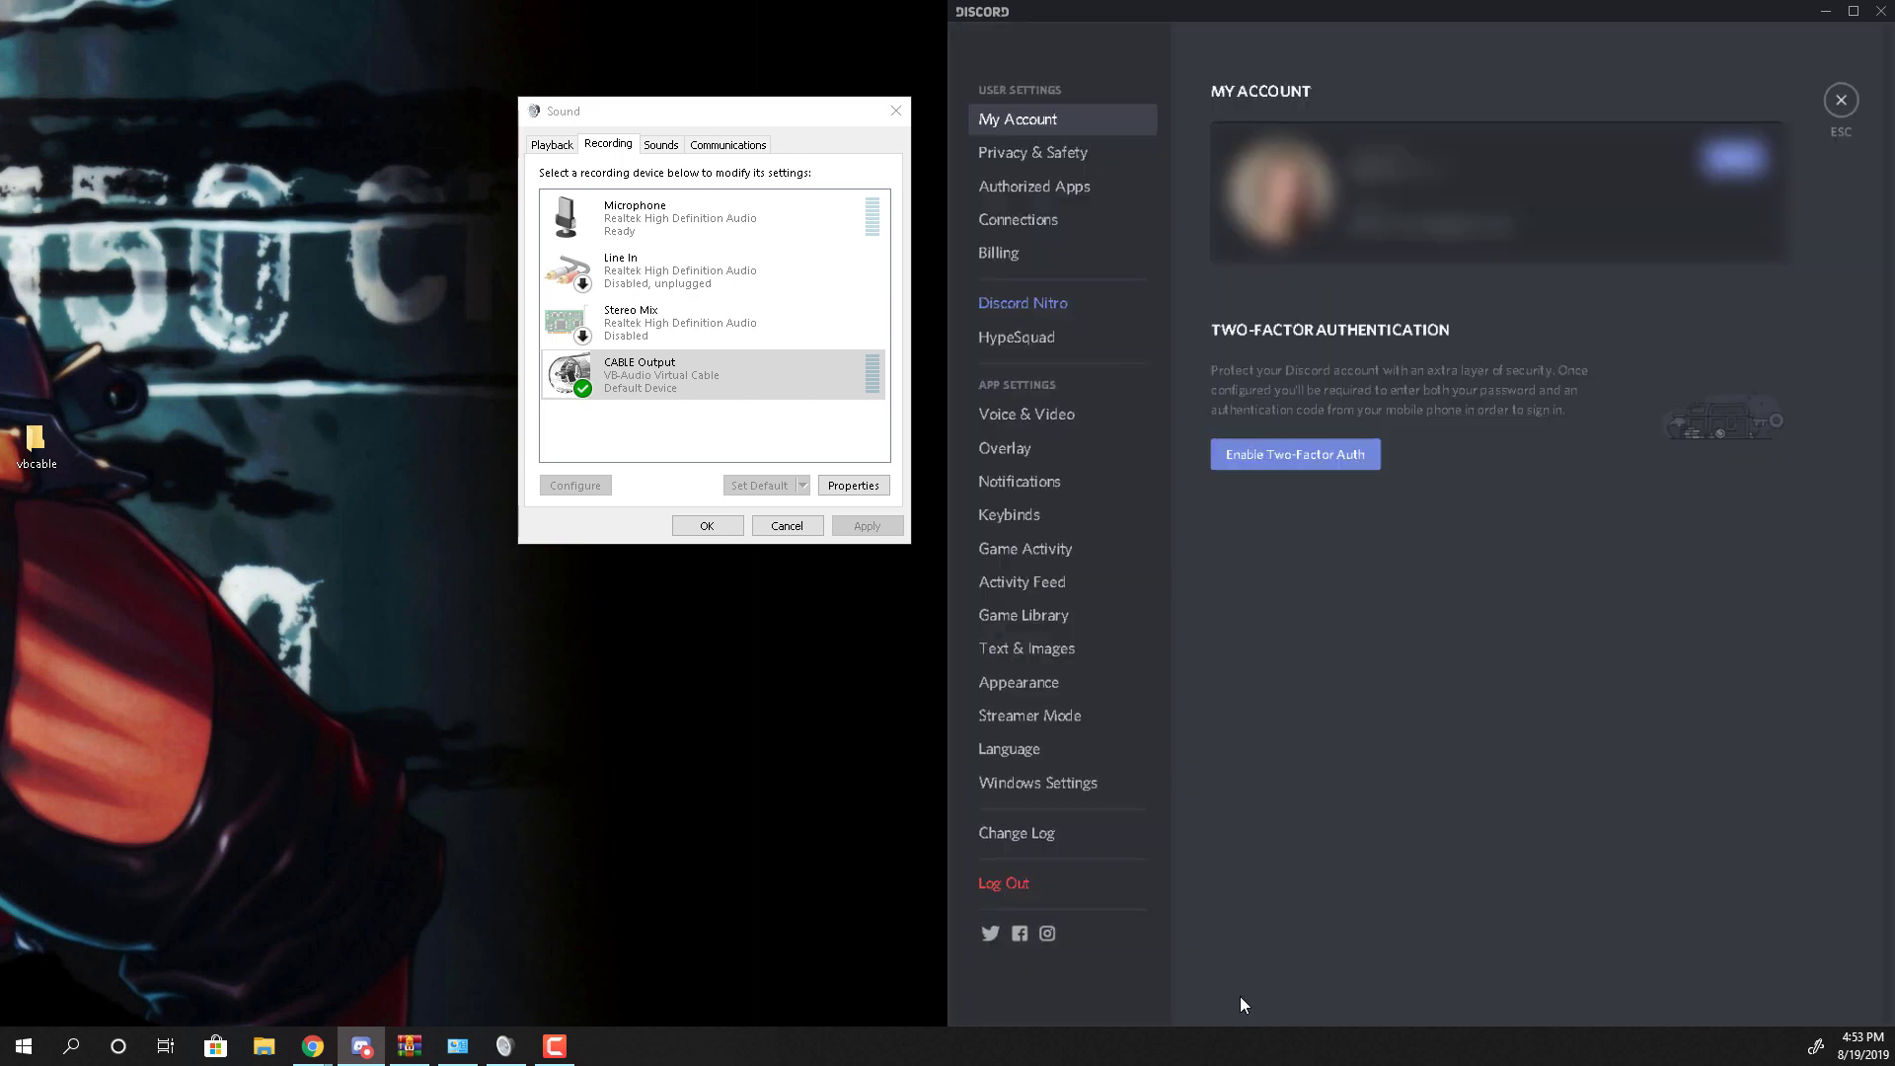
click(1118, 416)
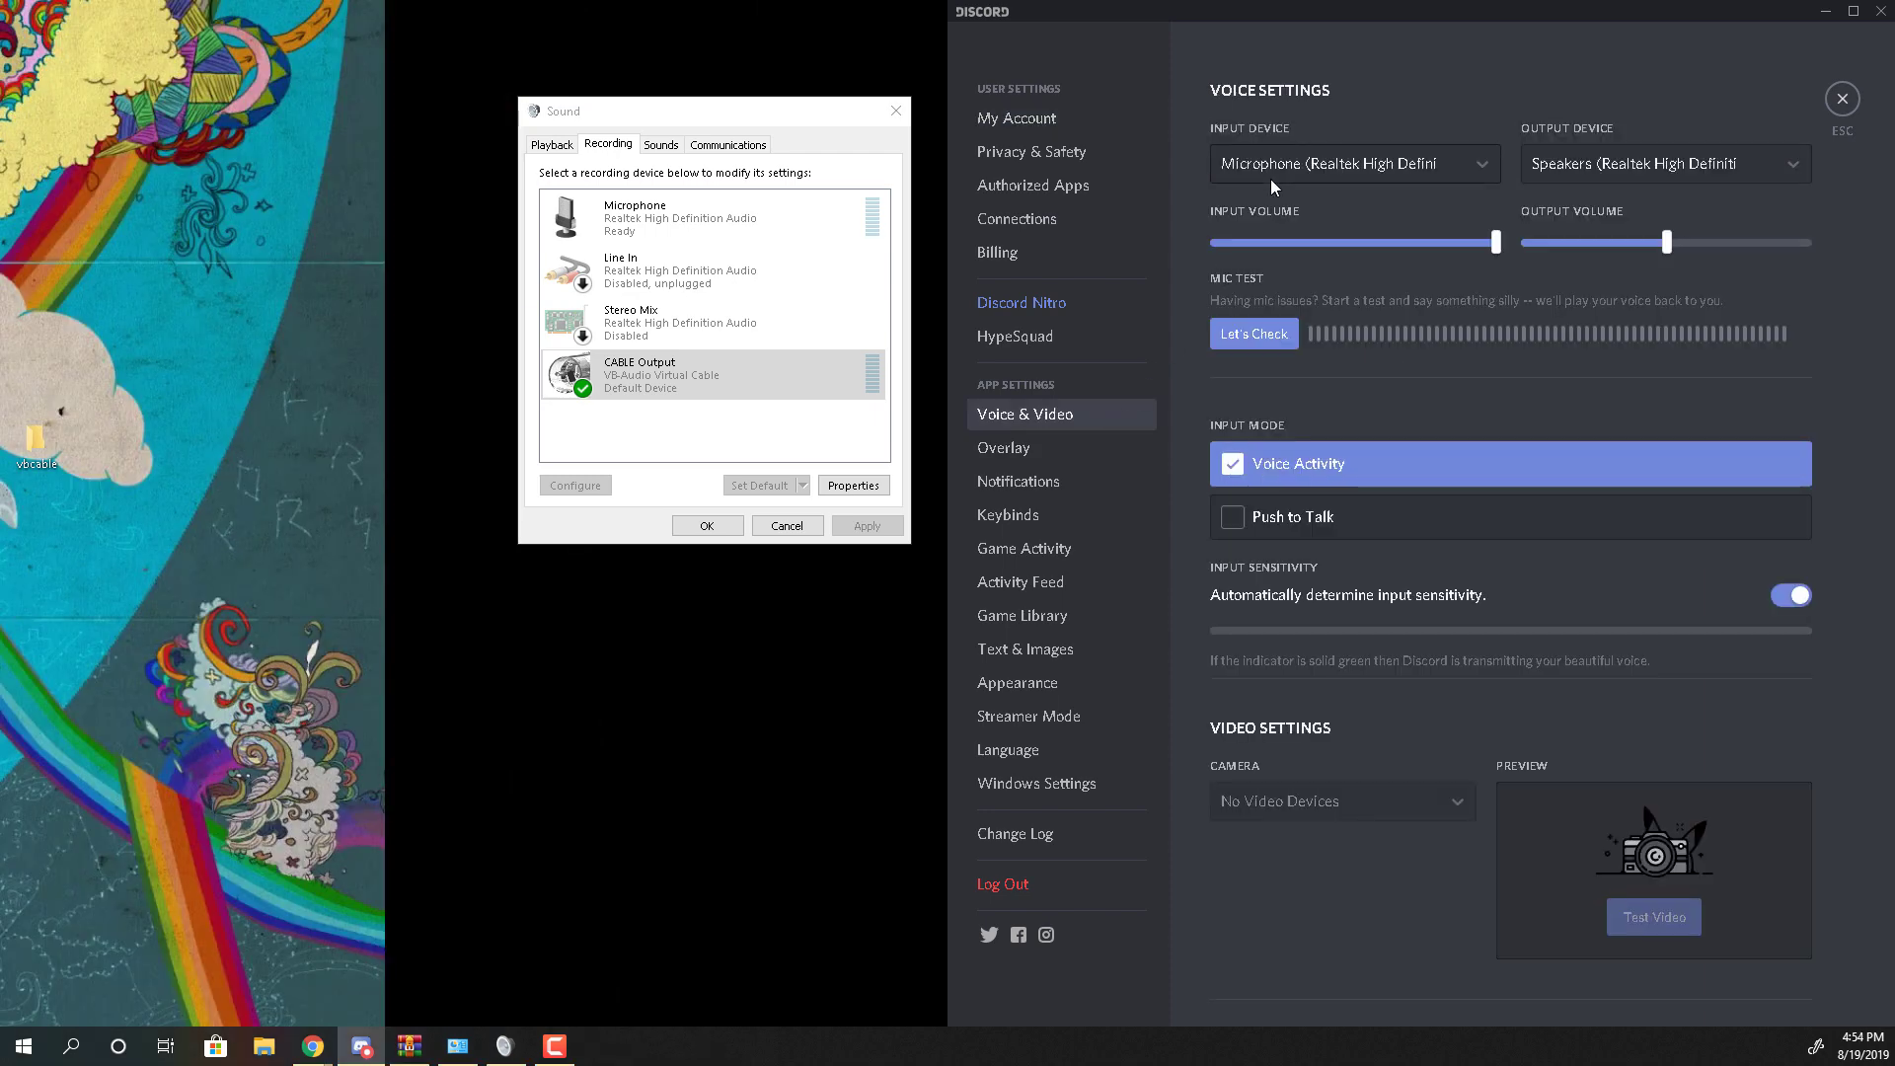
click(1286, 164)
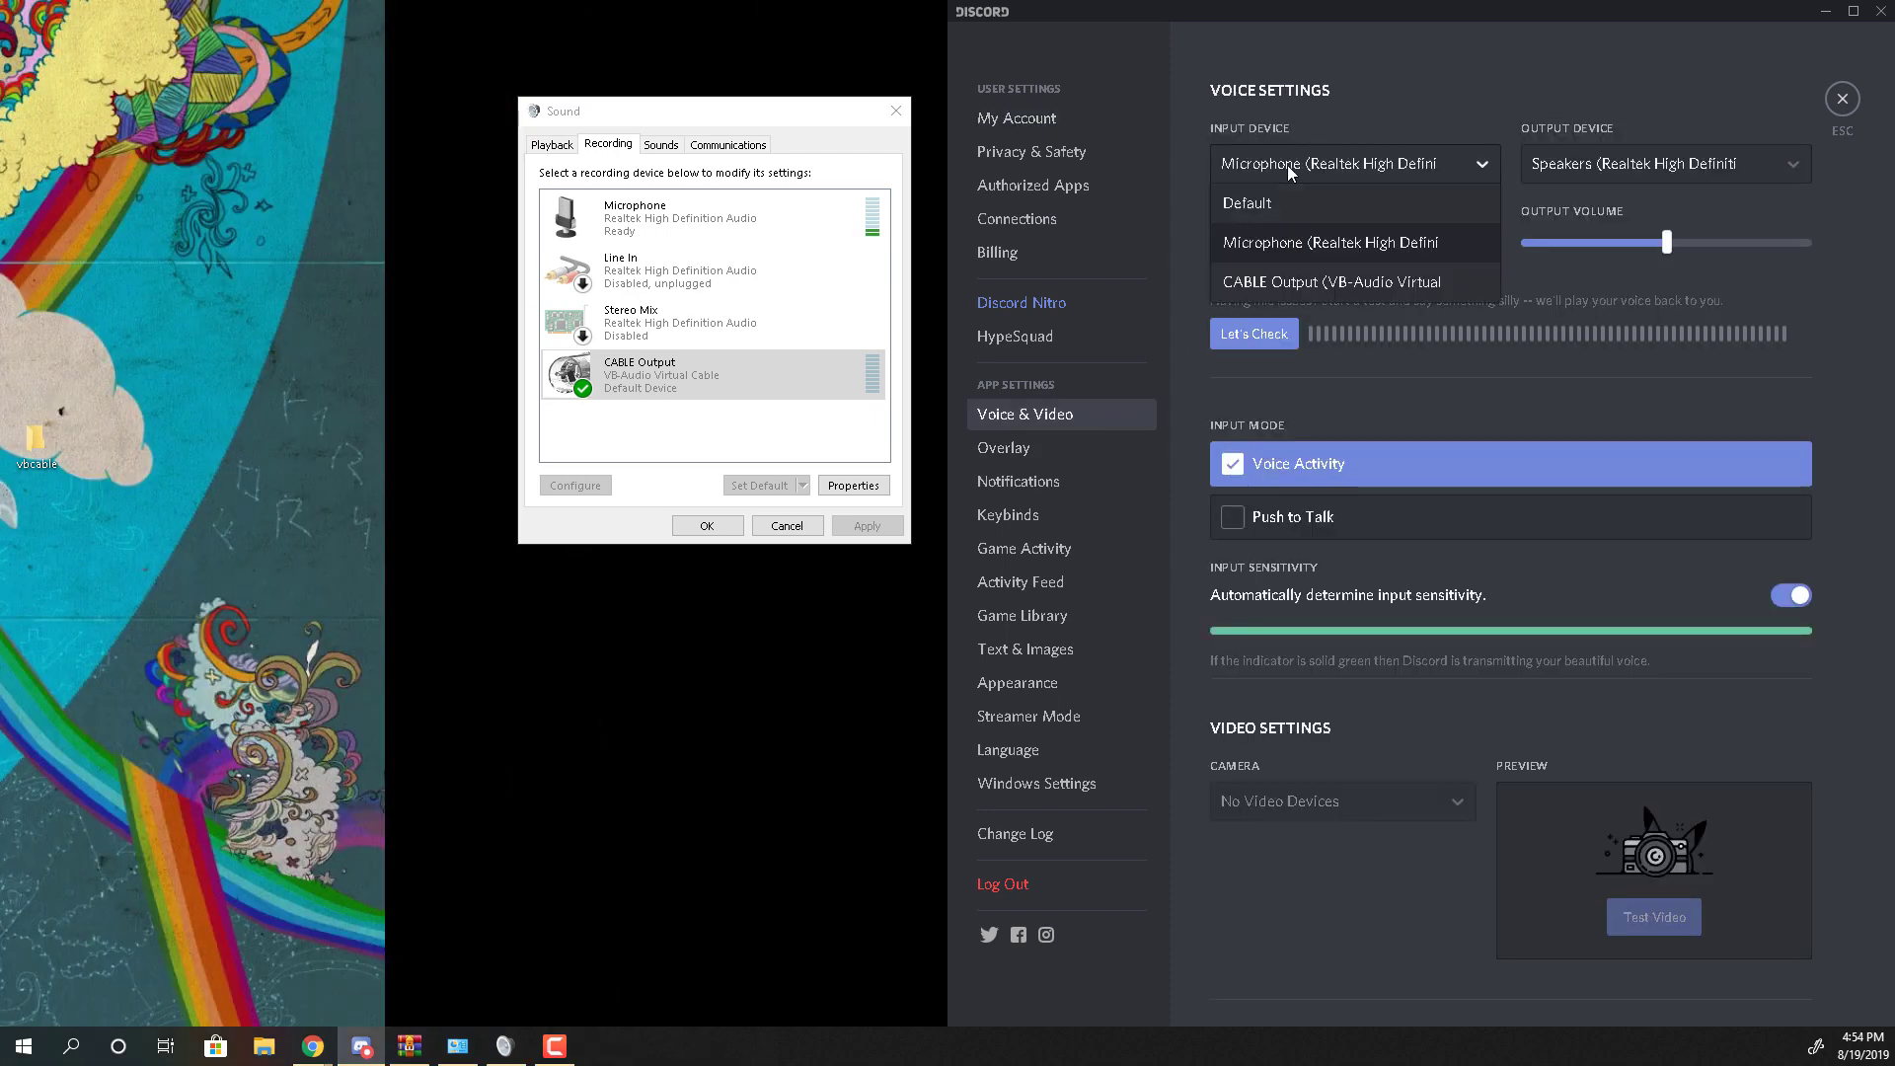
click(1332, 283)
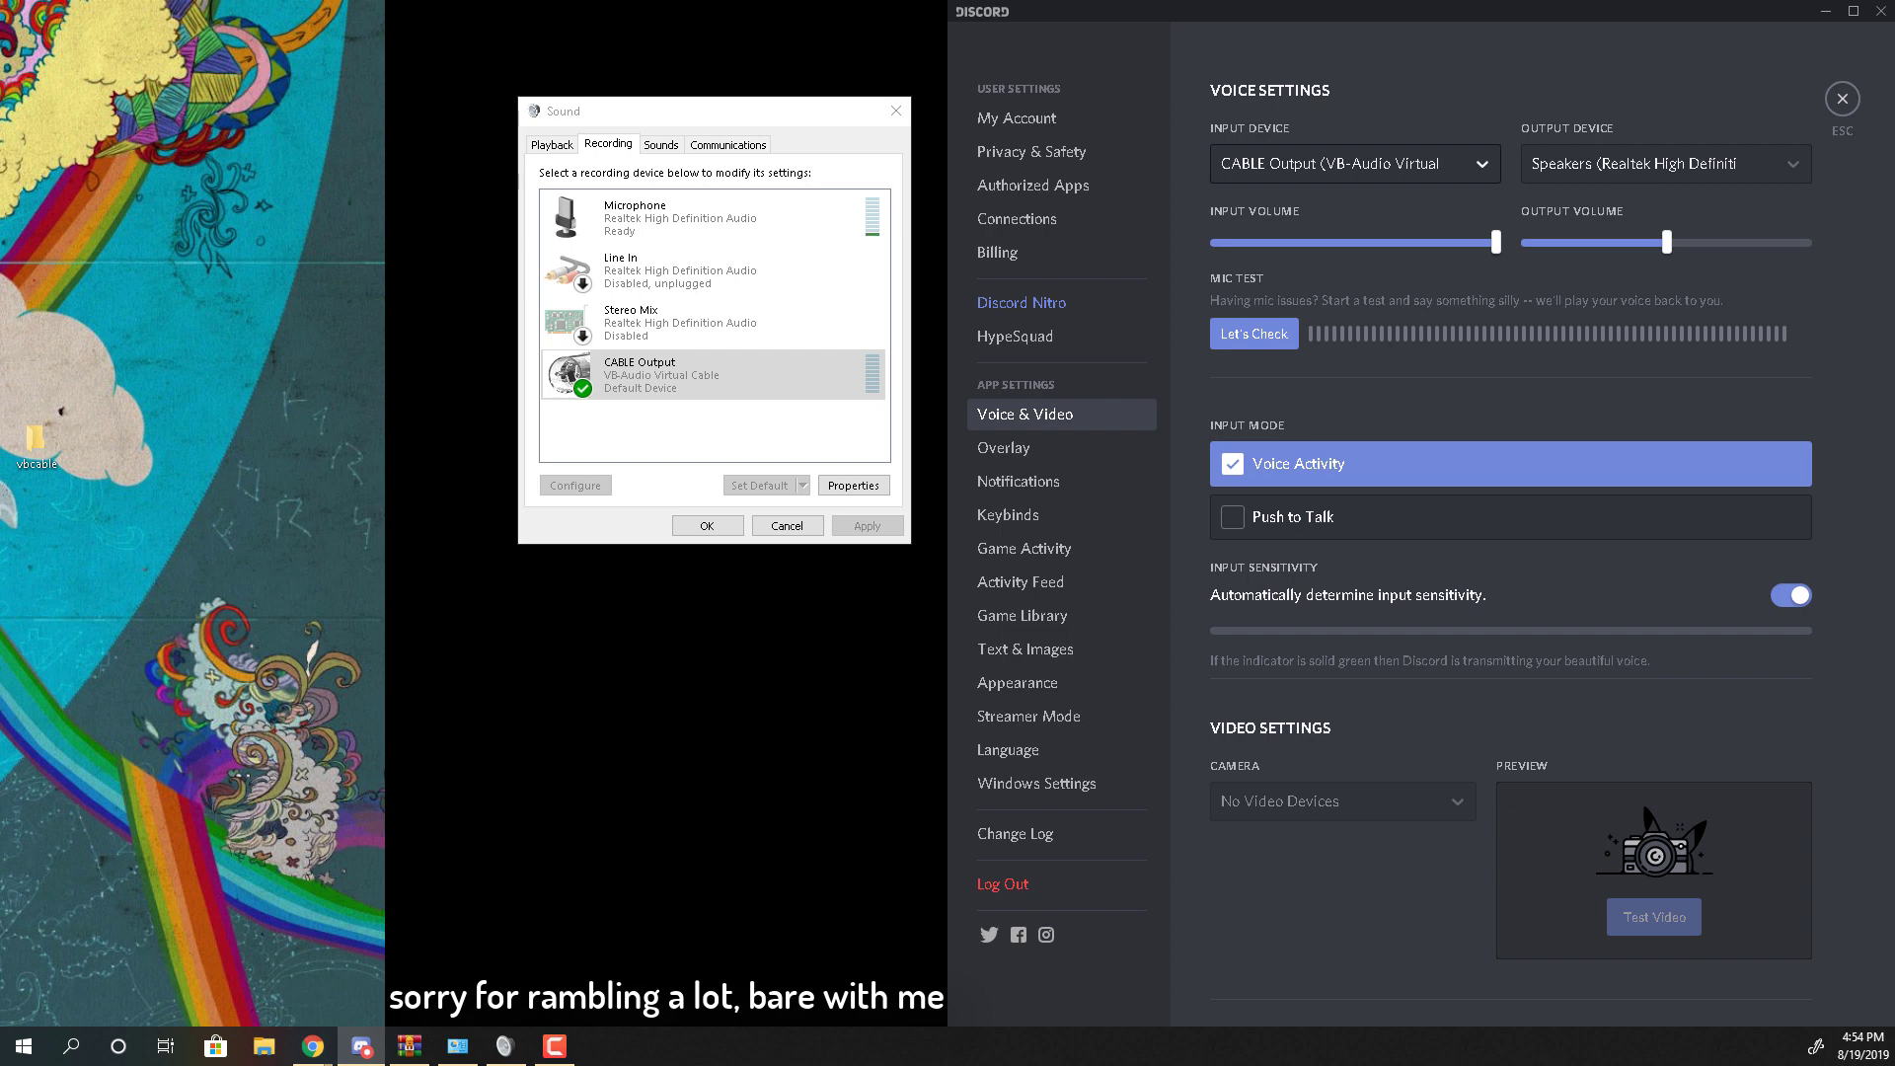
click(1842, 99)
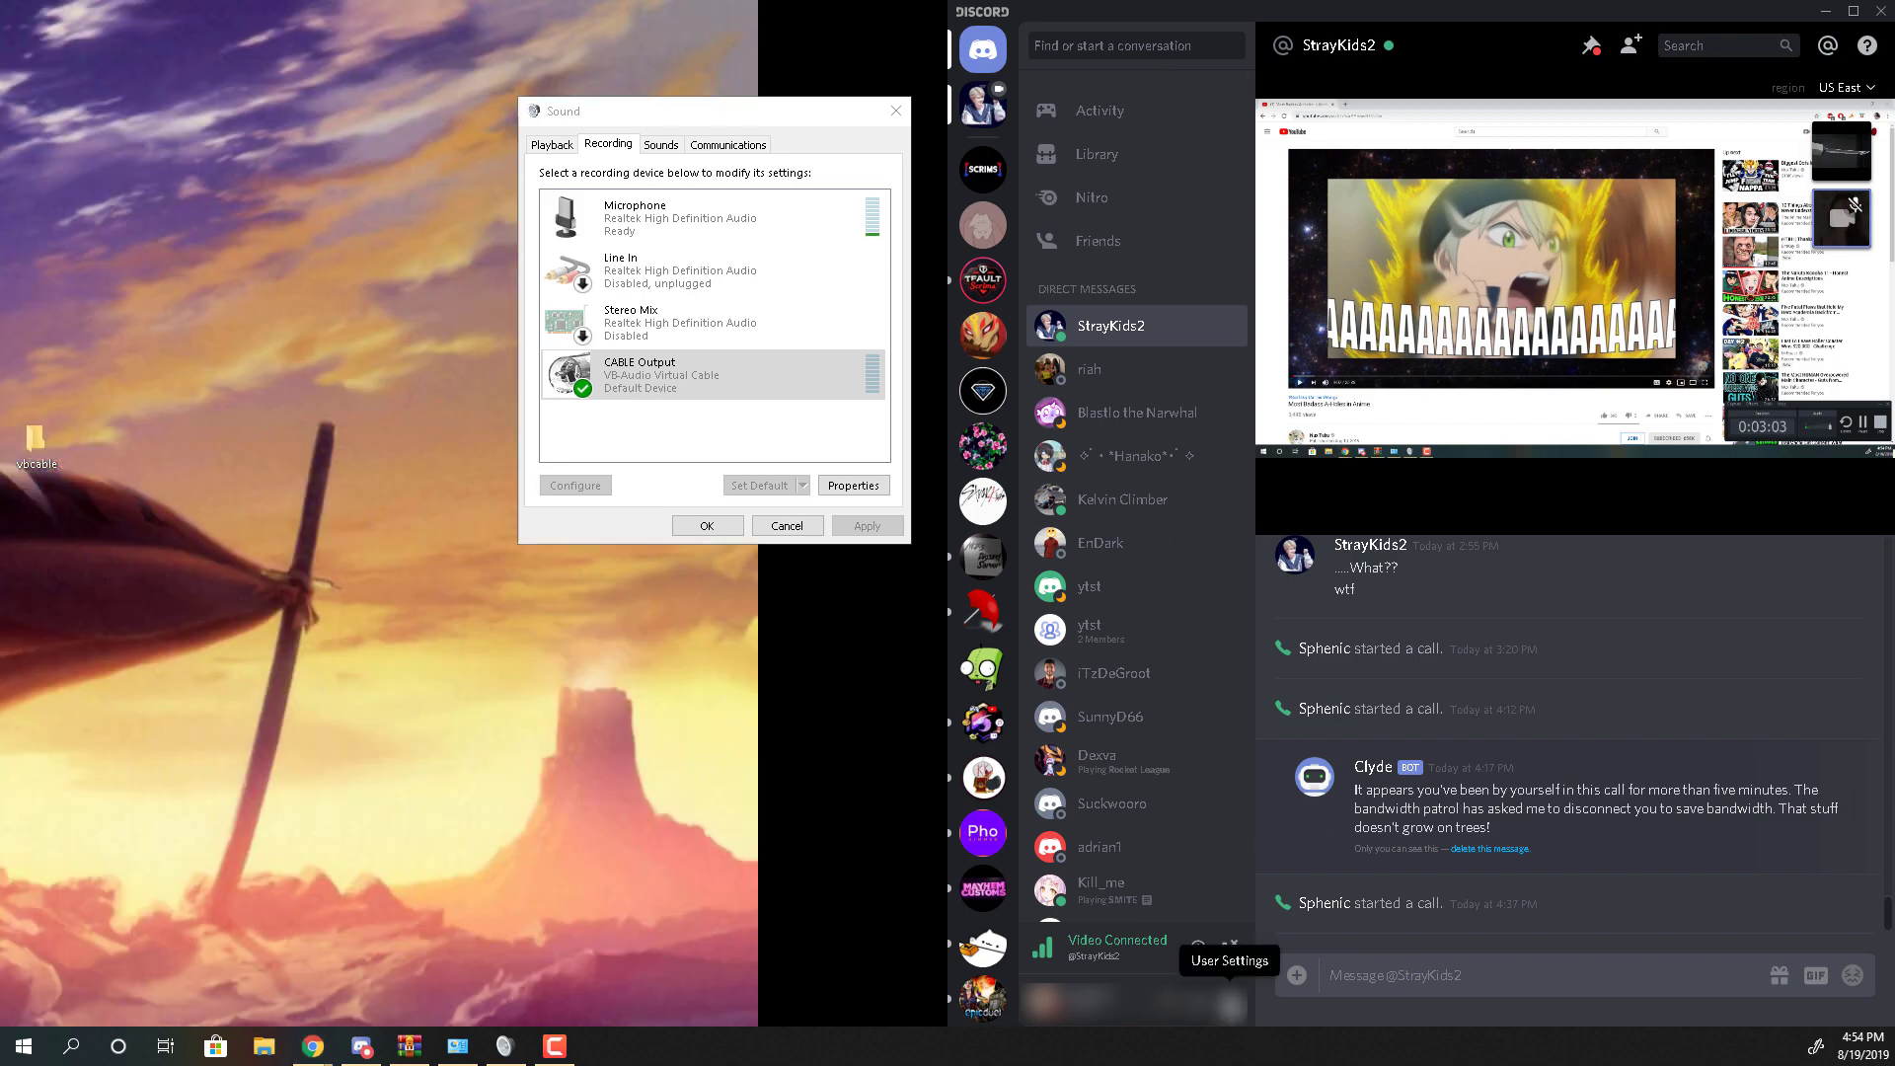
Set Discord's voice input device back to the Realtek High Definition Audio microphone and close the settings
click(1231, 1005)
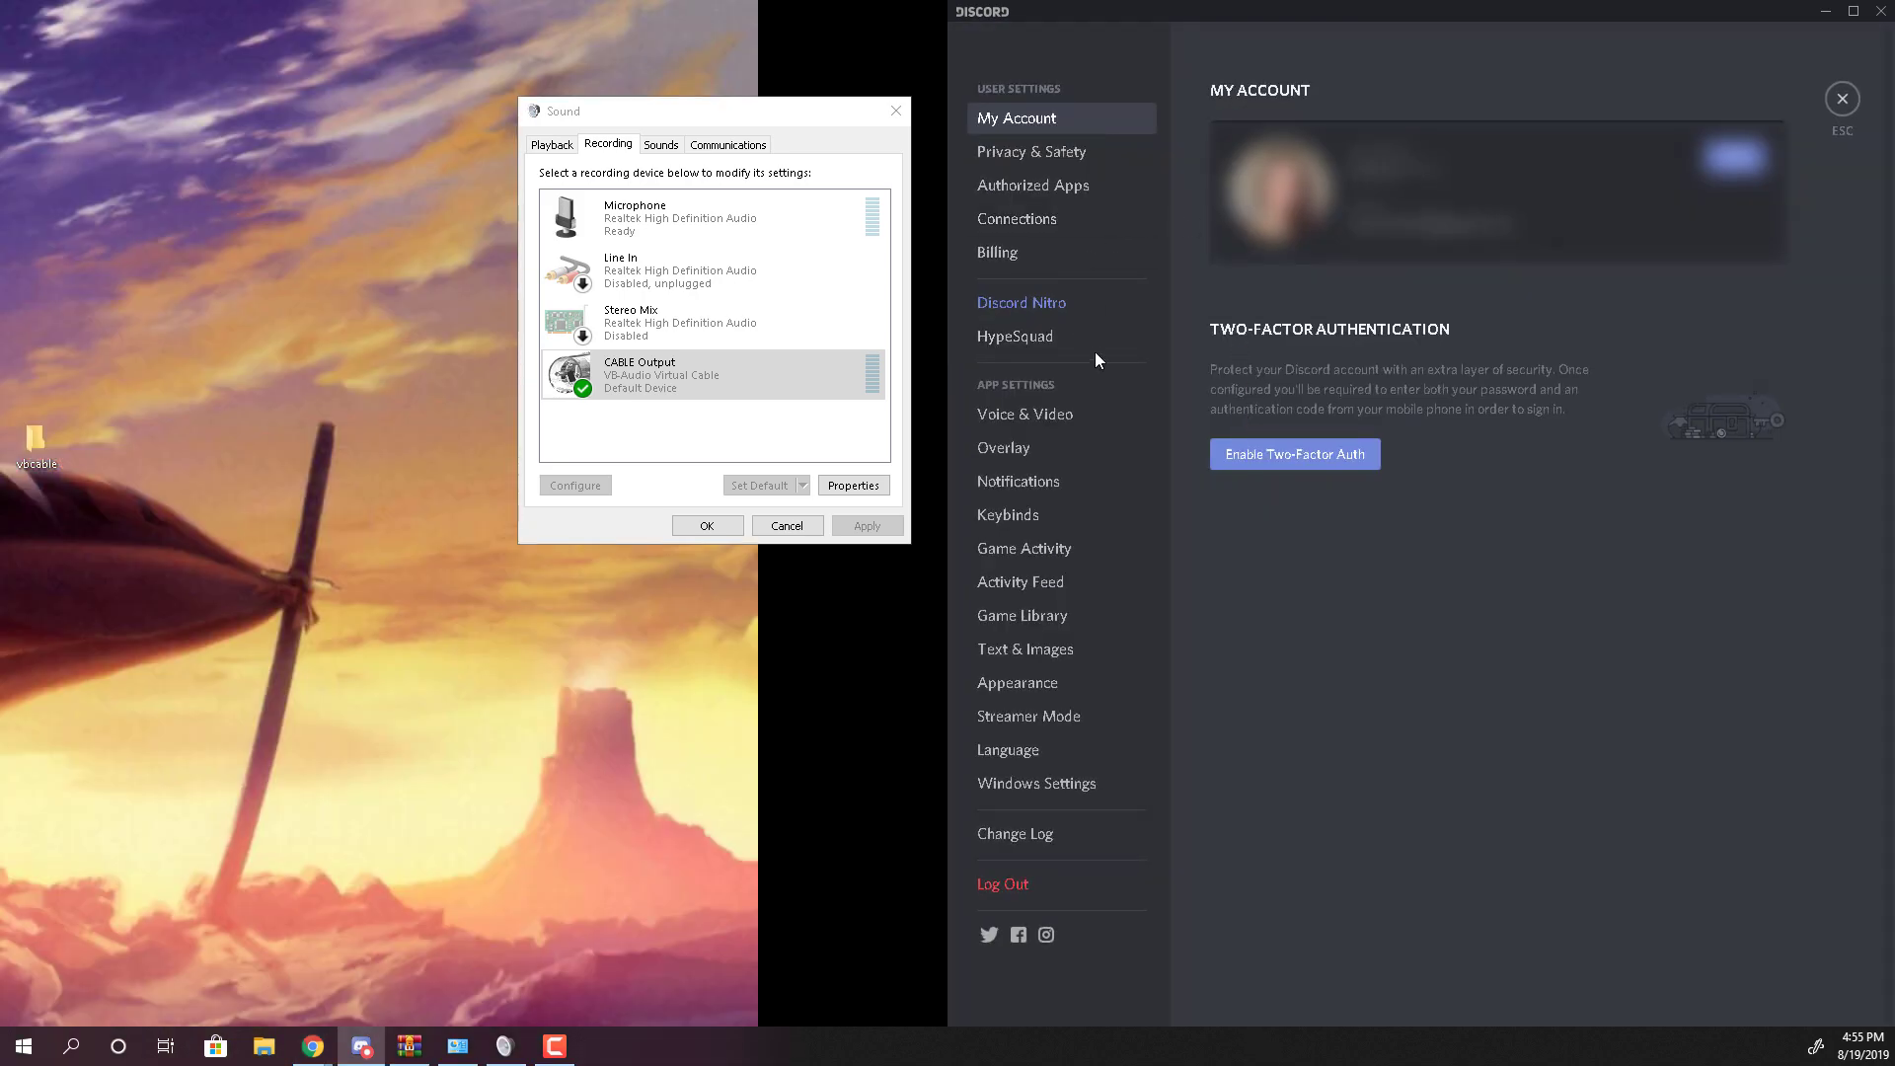
click(1083, 419)
click(1396, 165)
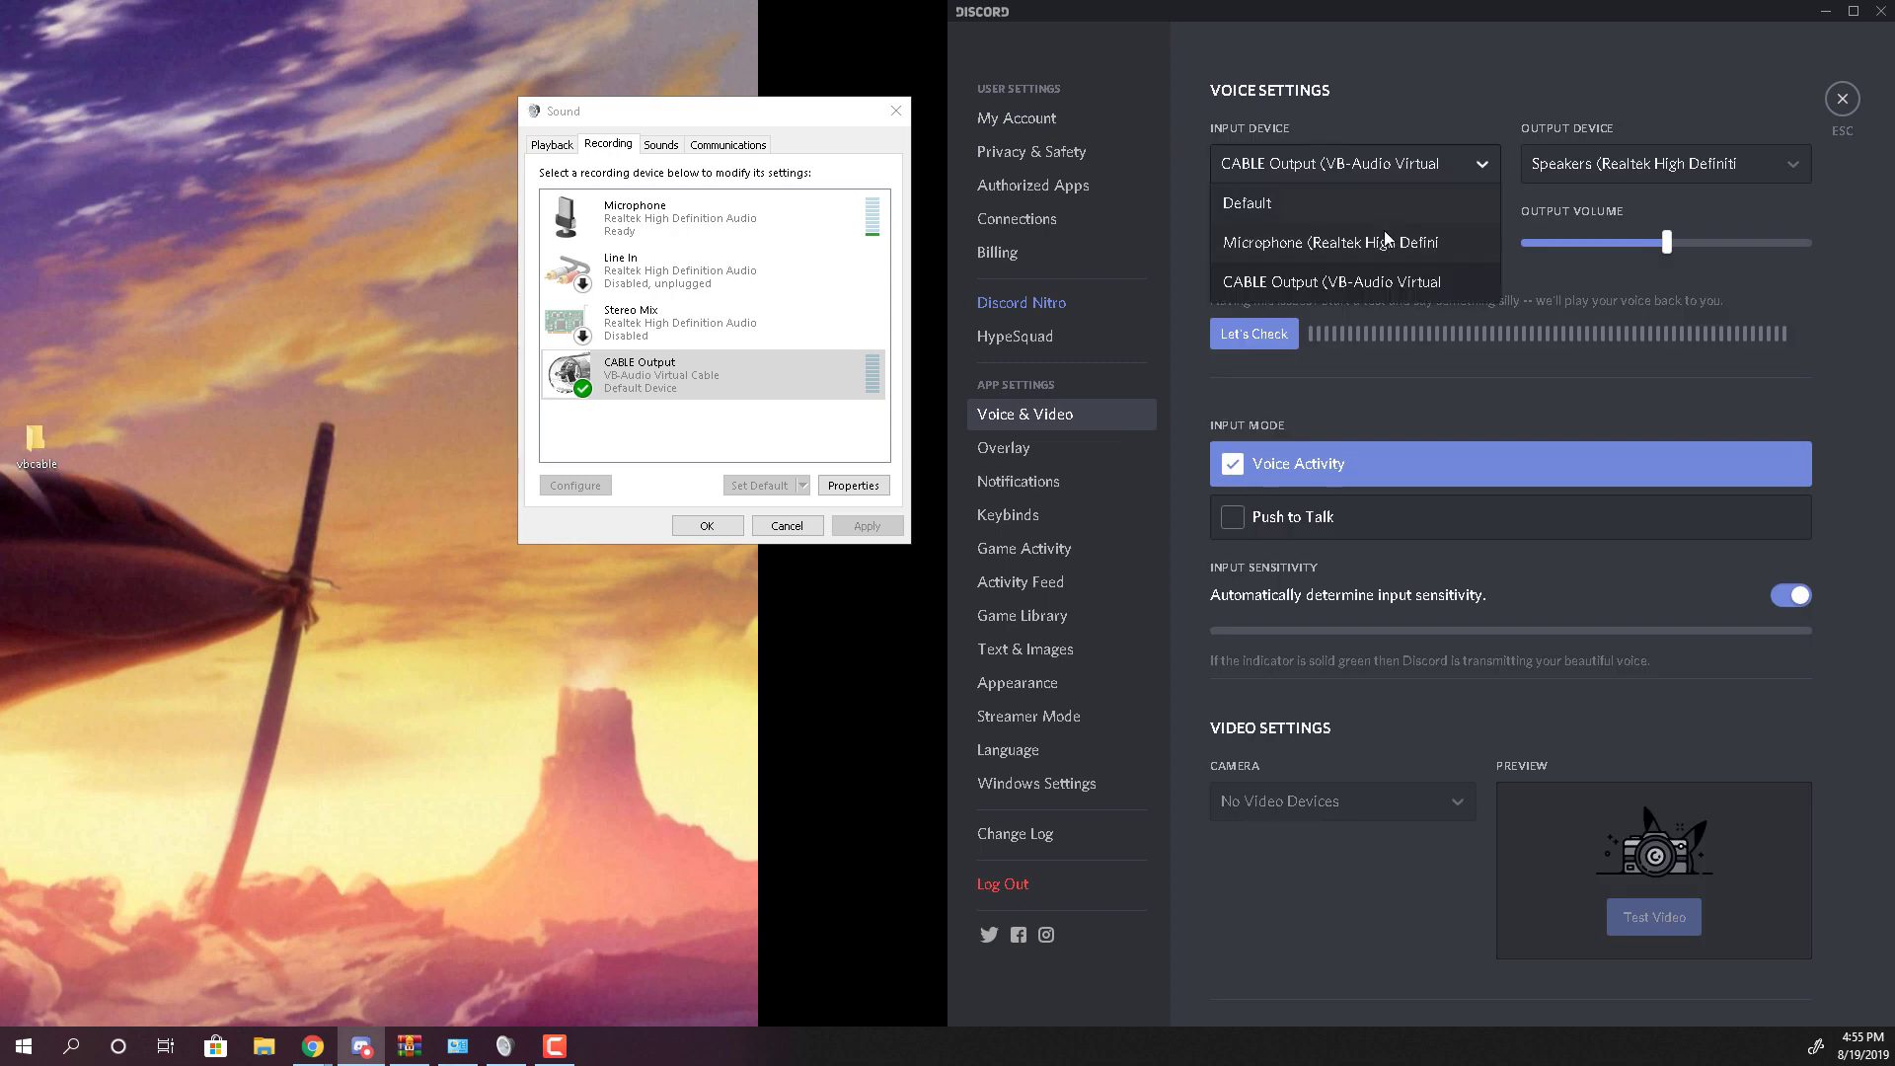
click(1386, 241)
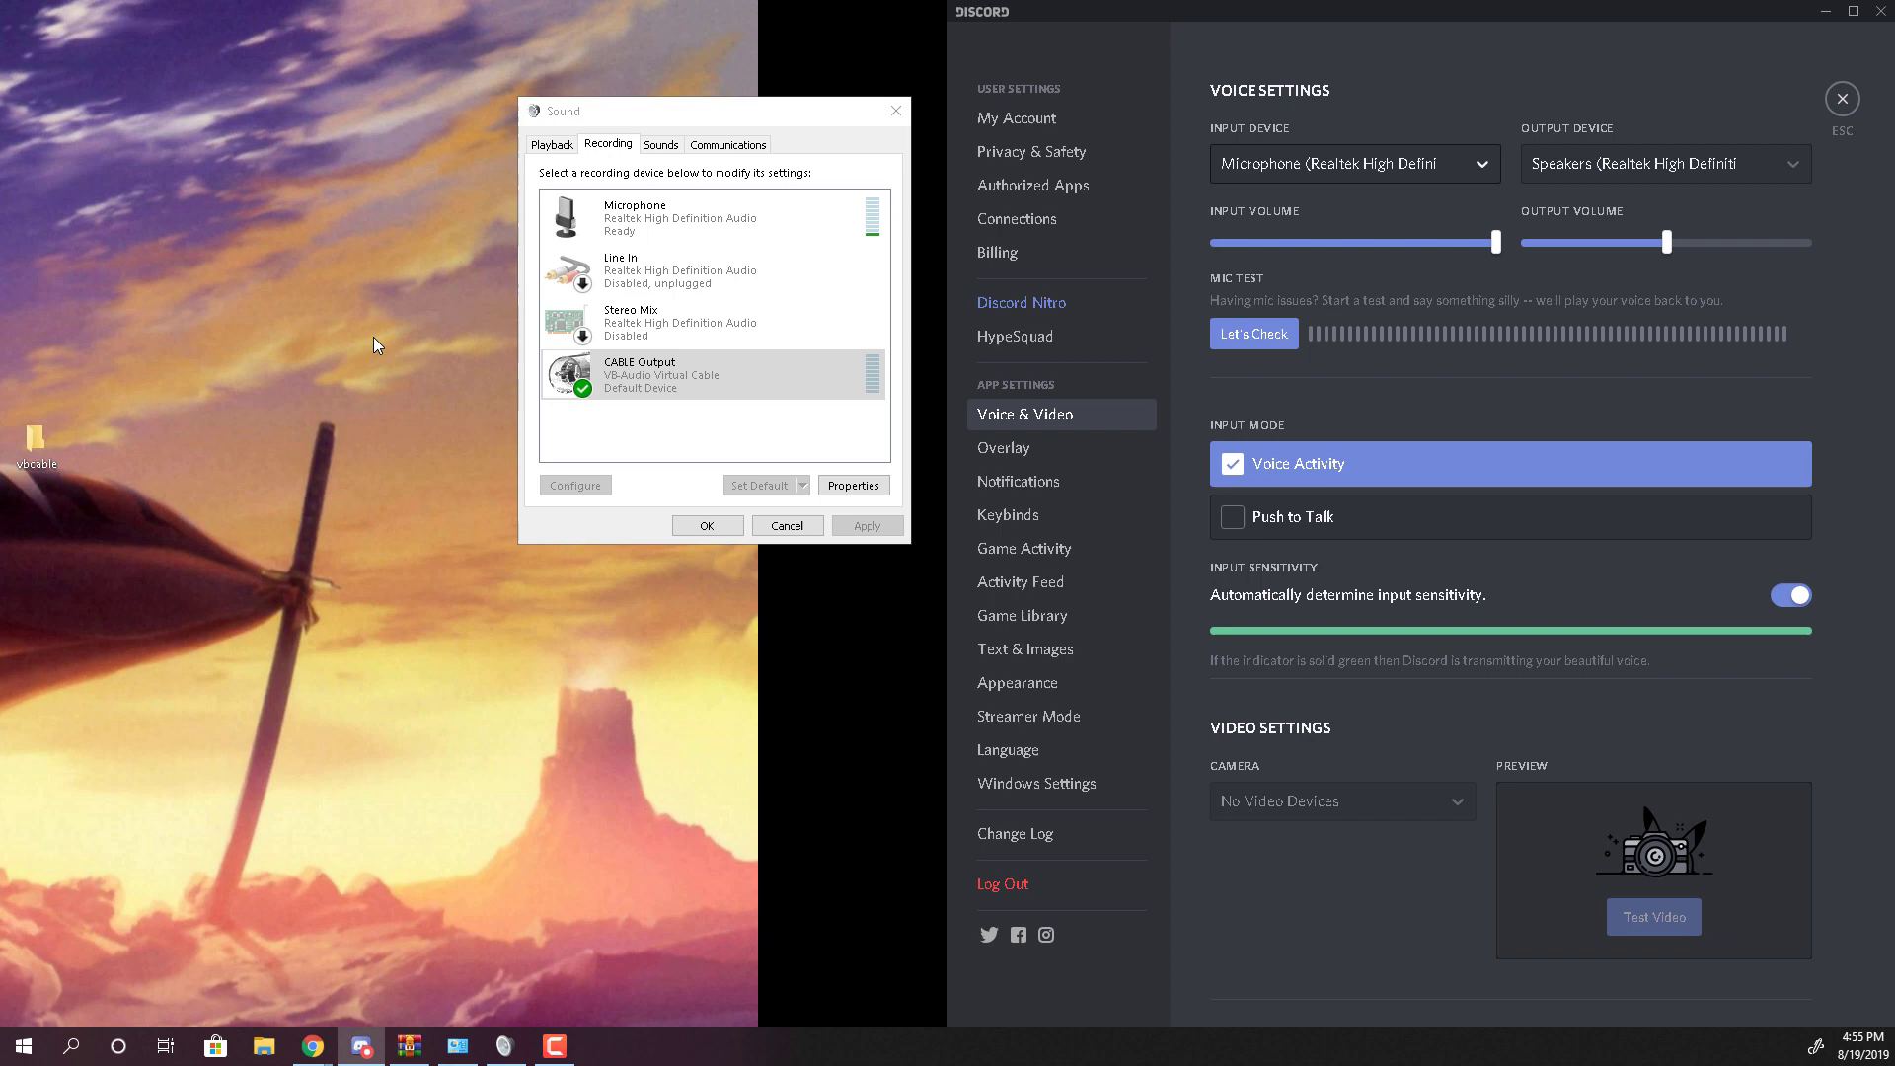
click(1099, 546)
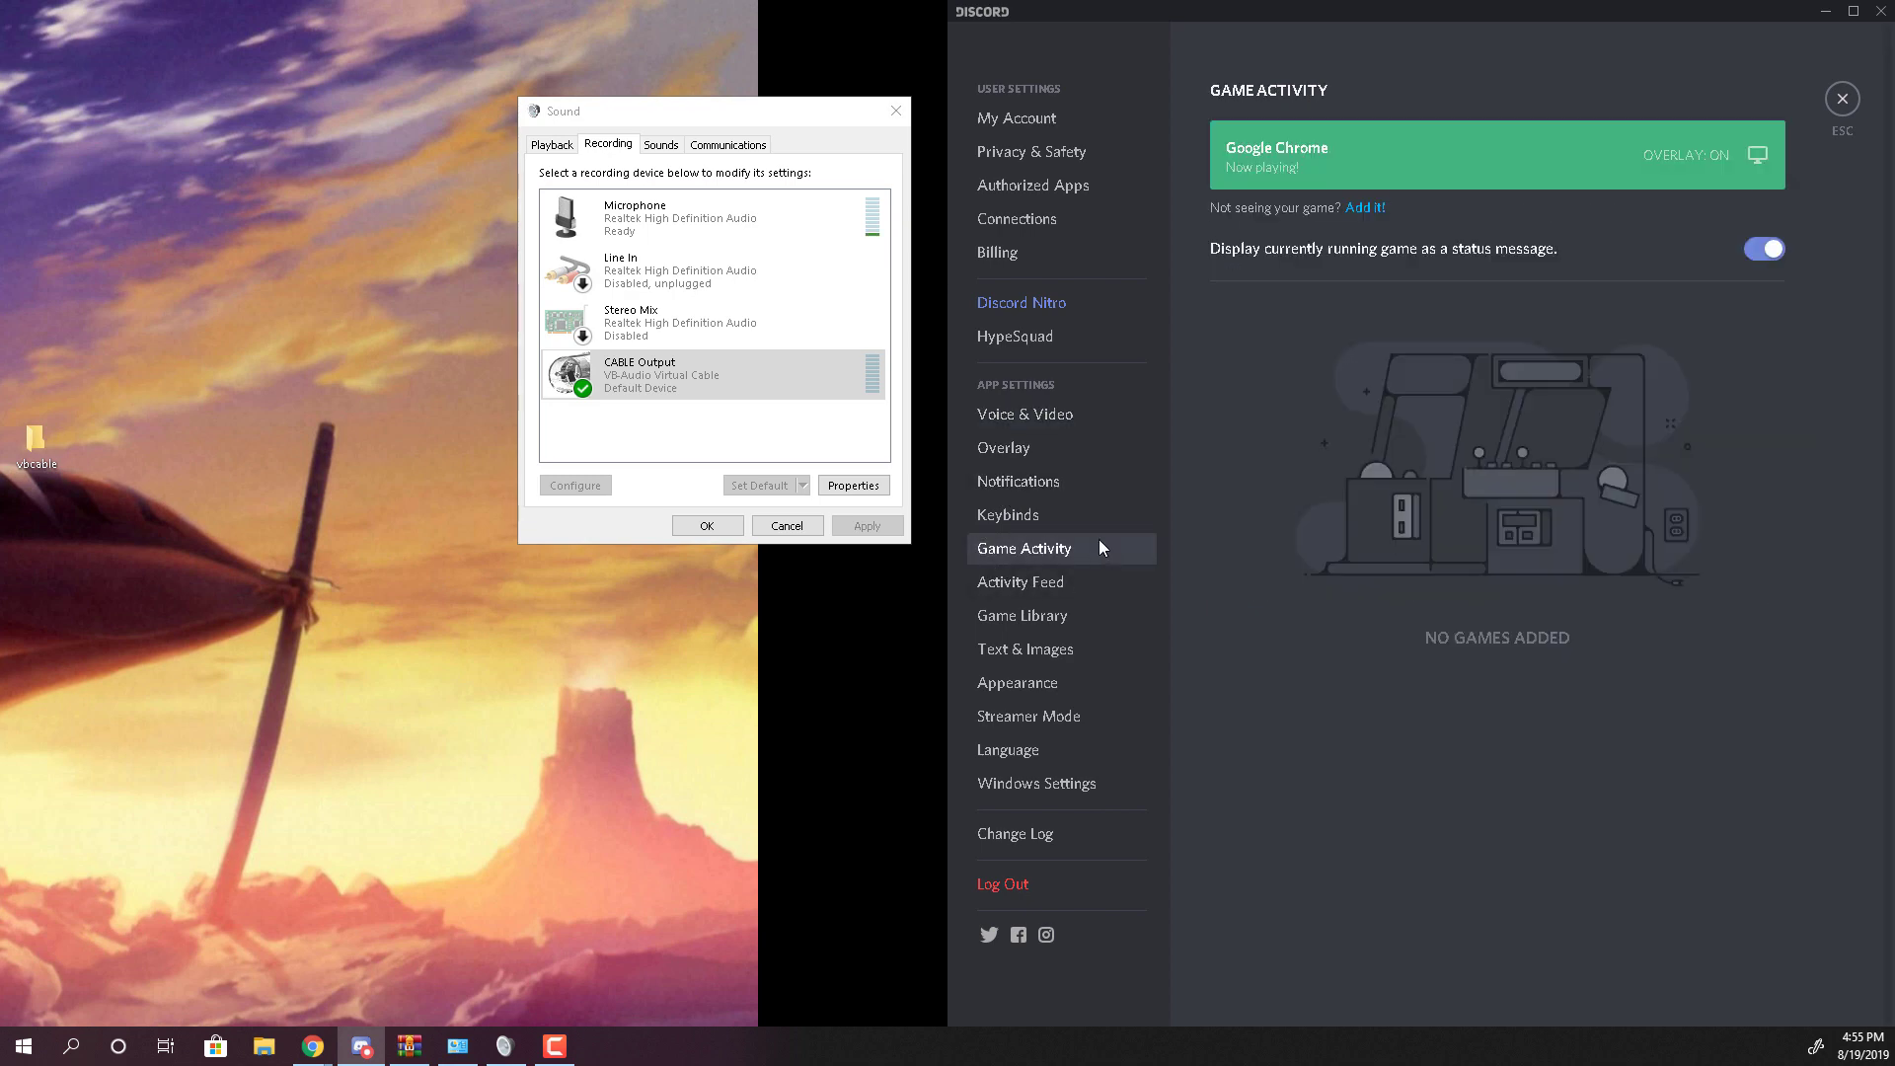
click(1841, 100)
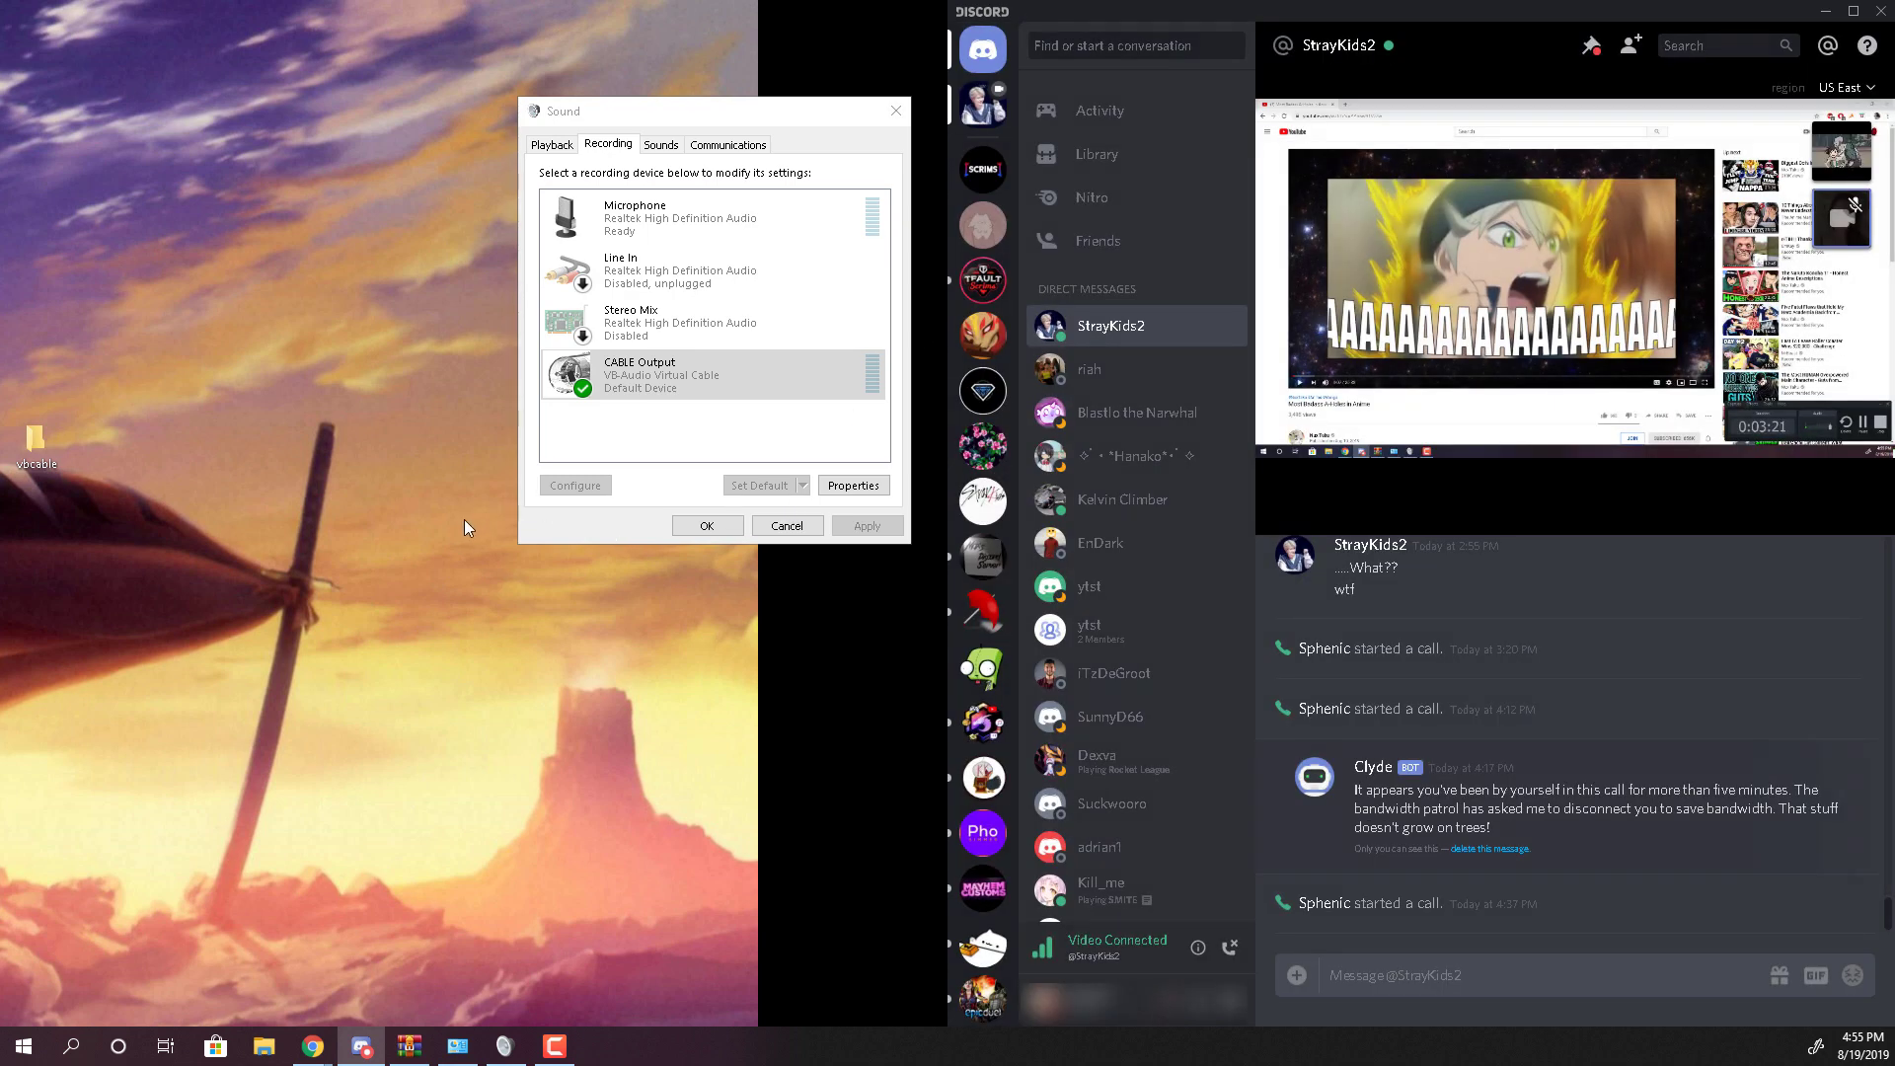